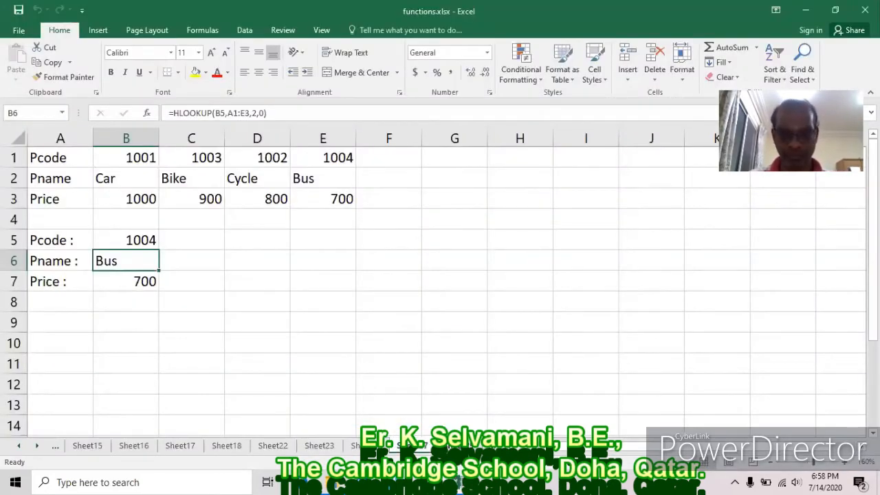
Add a new blank worksheet to the workbook and widen its column A.
left_click(454, 446)
left_click(489, 446)
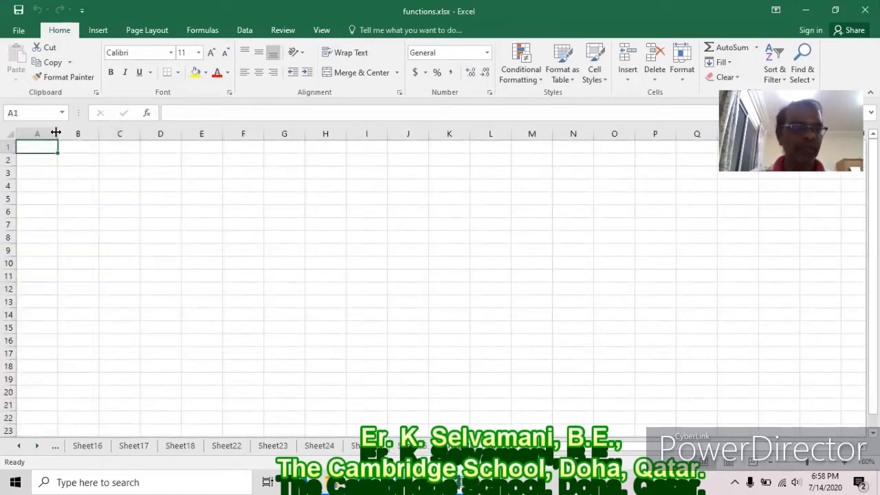
left_click_drag(56, 133, 98, 134)
Enter the headings Name, Marks and Grade in cells A1, B1 and C1.
type("Name")
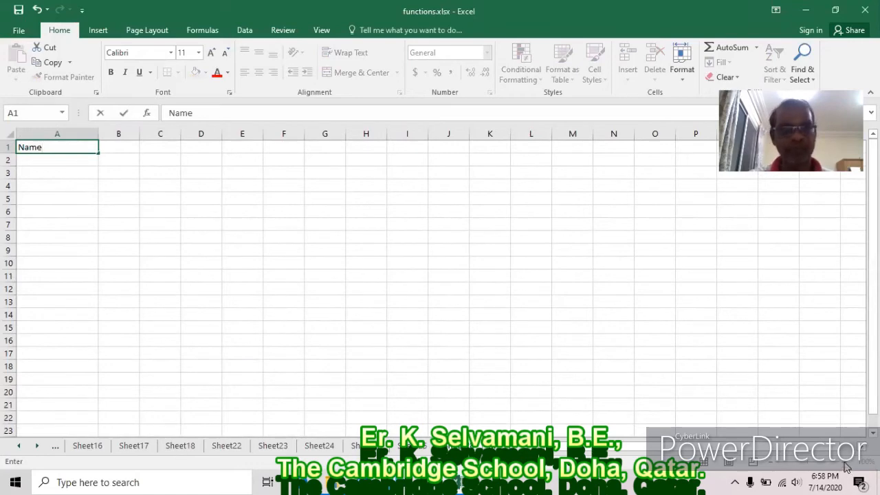
key("Escape")
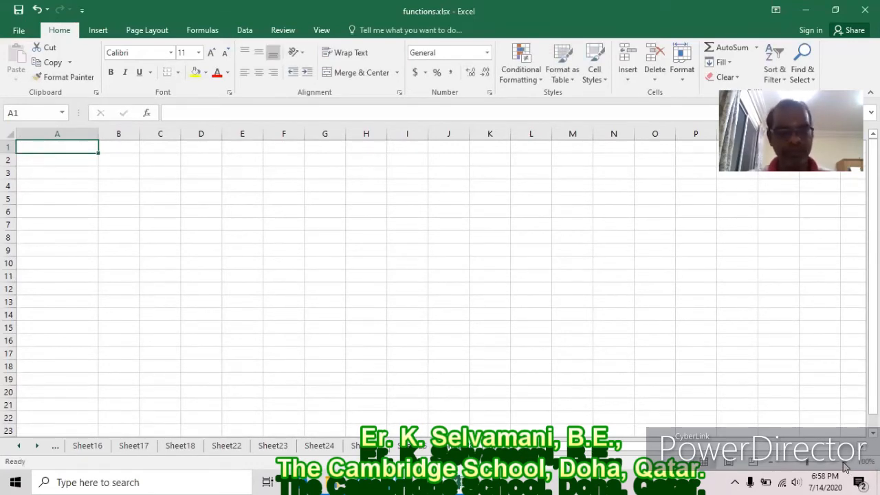
left_click(844, 463)
left_click(844, 463)
left_click(844, 463)
left_click(844, 462)
left_click(844, 463)
left_click(844, 462)
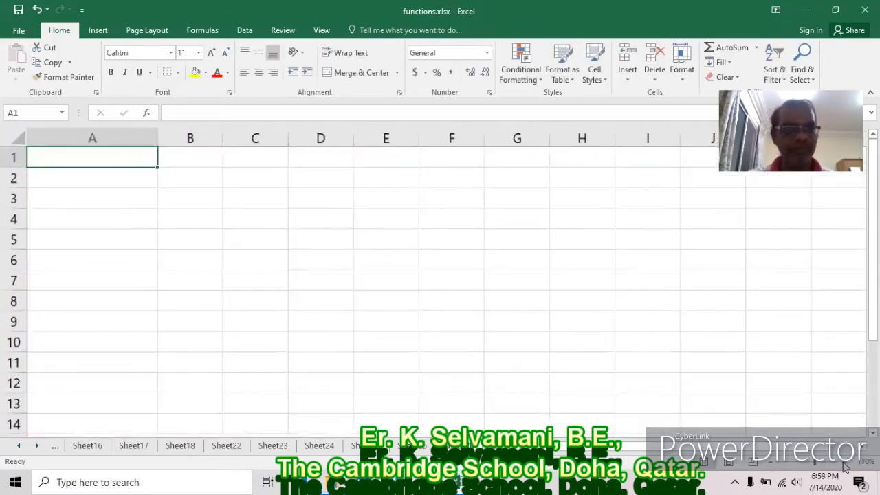
left_click(844, 462)
left_click(844, 462)
type("Name")
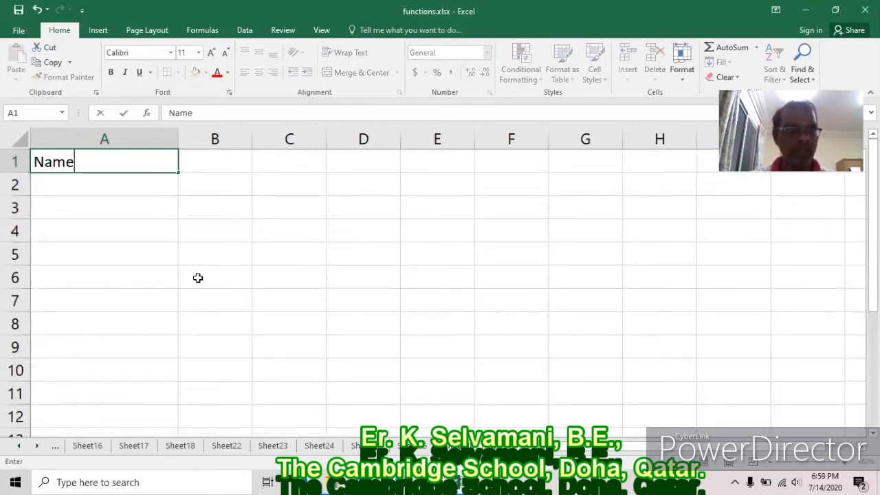
key("Tab")
type("Marks")
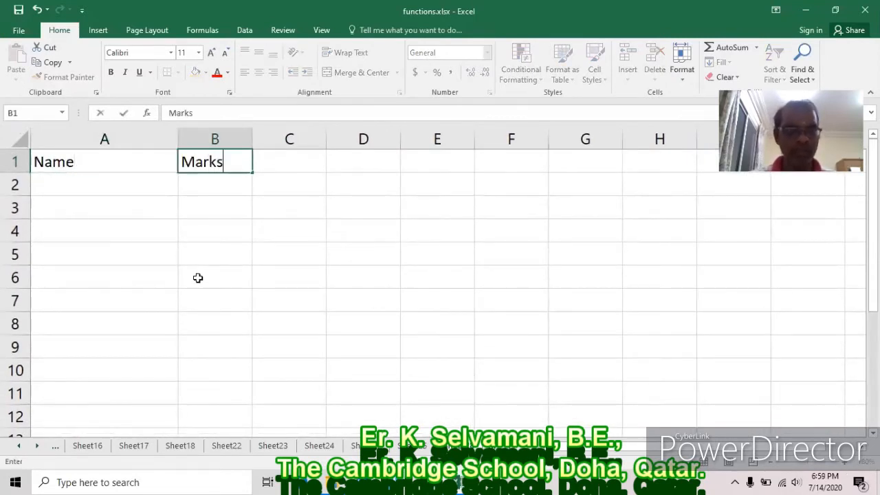
key("Tab")
type("Grade")
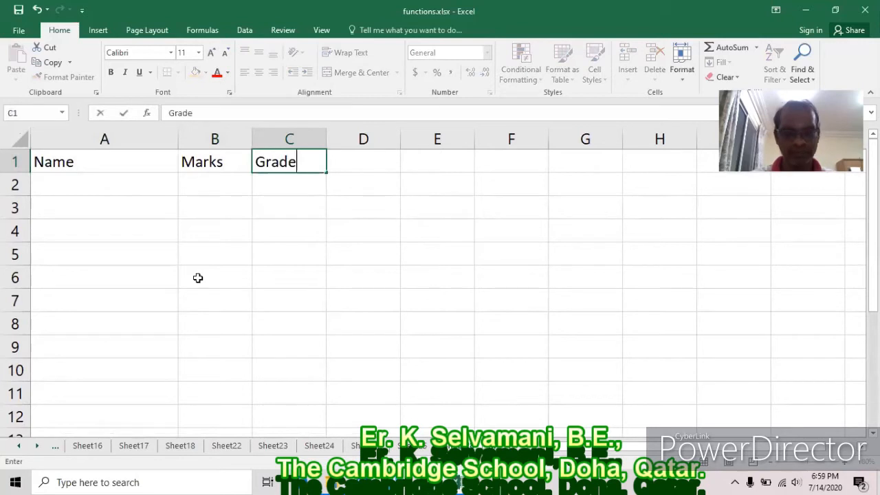
key("Return")
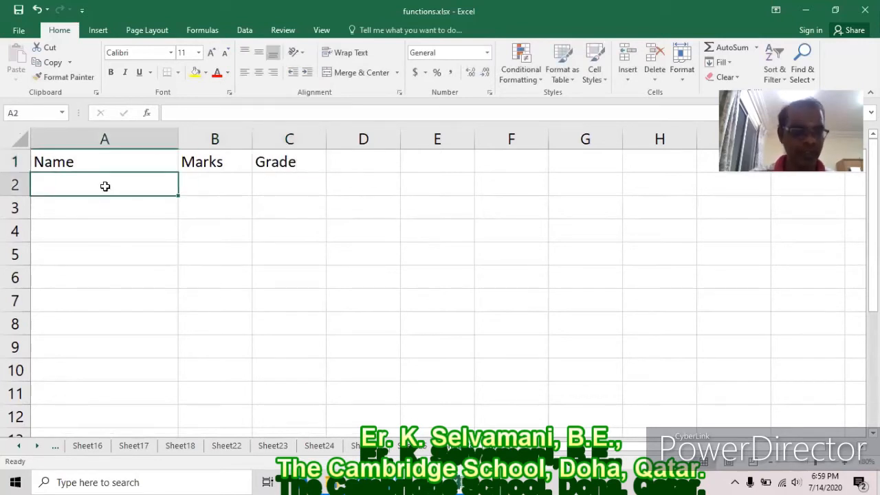
Fill cells A2 to A10 with nine students' first names and auto-fit the width of column A.
type("Selvam")
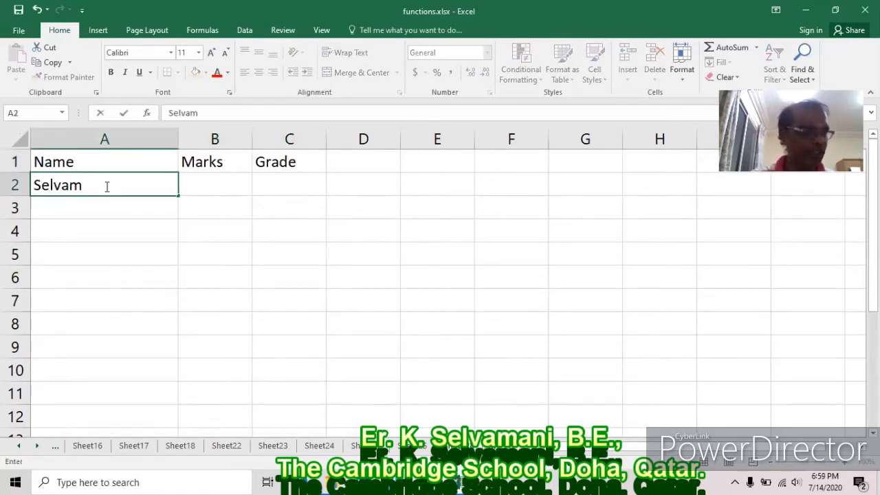
key("Return")
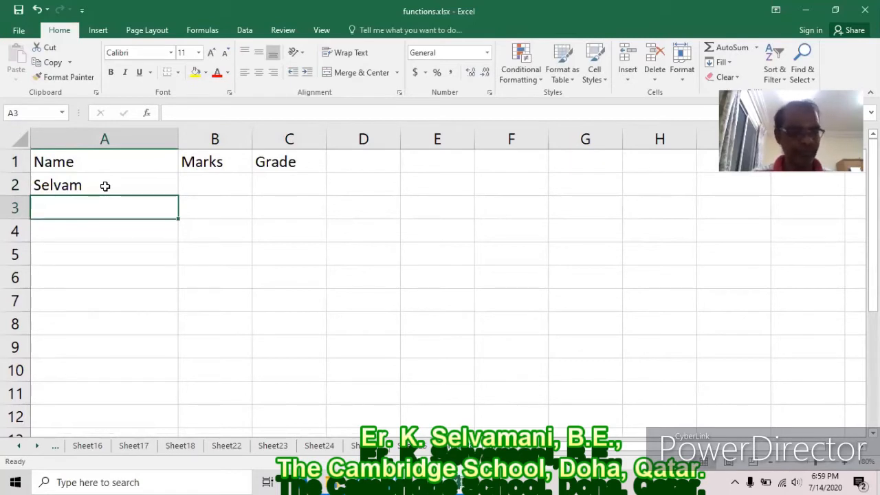
type("Sarika")
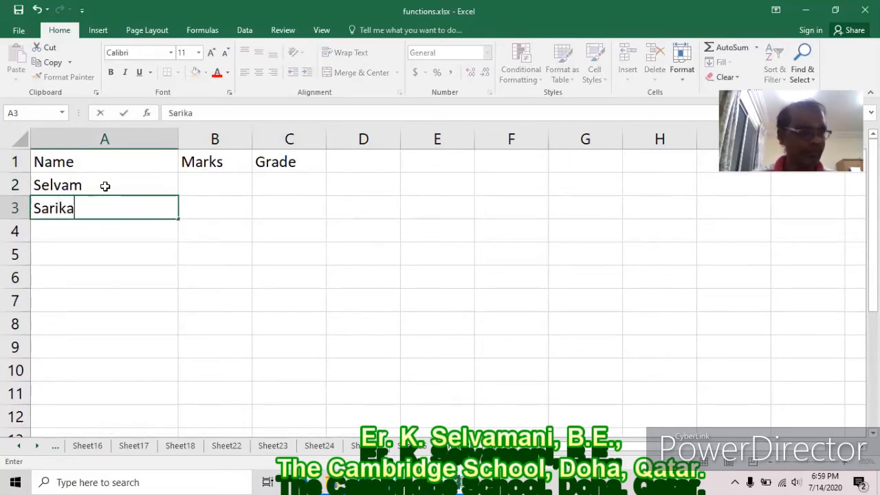
key("Return")
type("Guru")
key("Return")
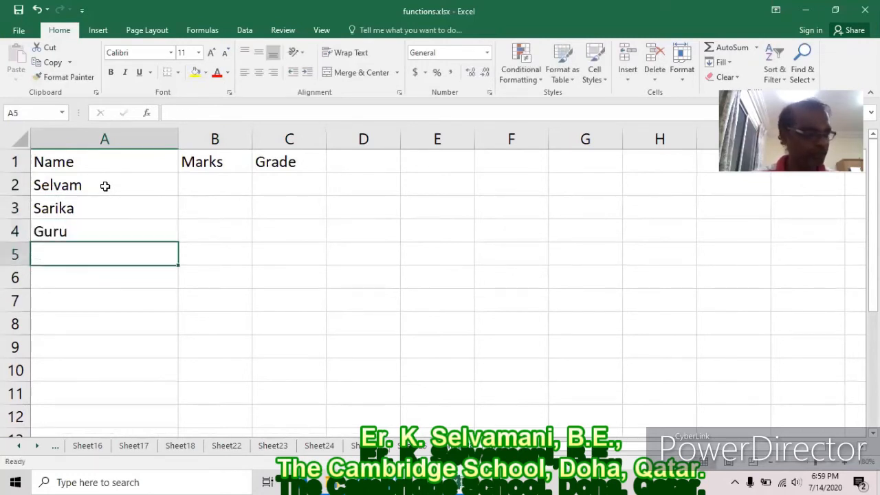
type("Ezhil")
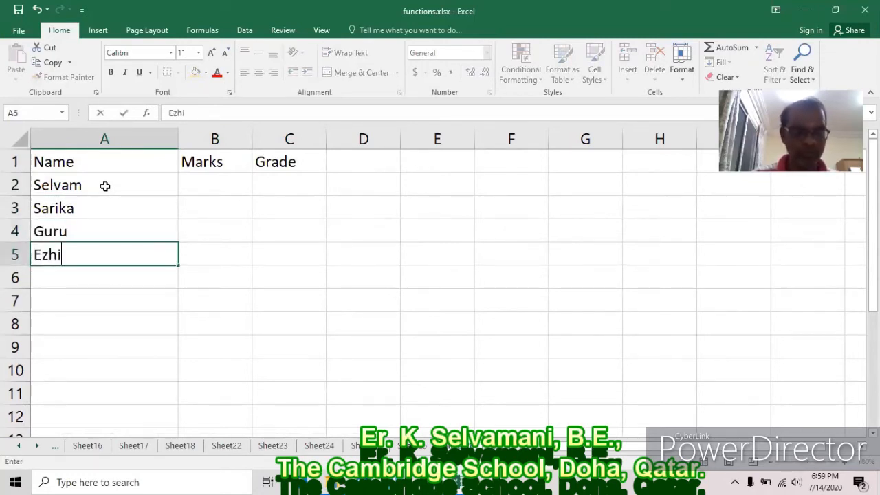
key("Return")
type("Baskar")
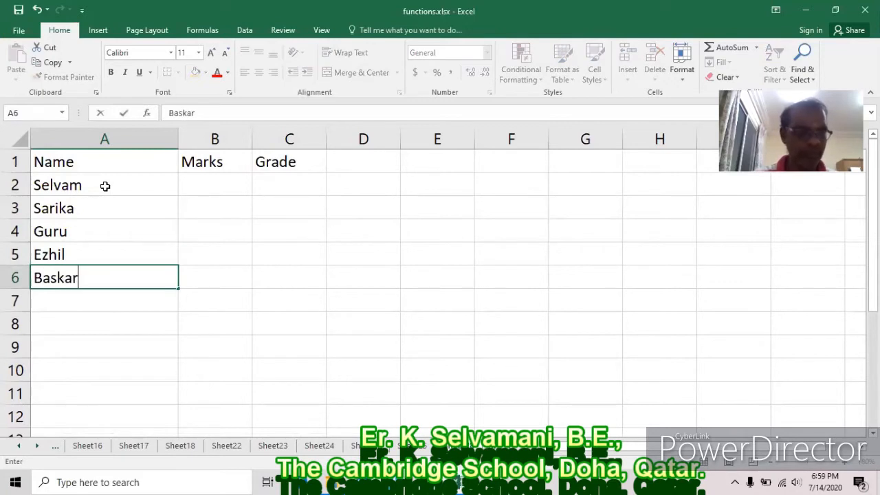
key("Return")
type("Rani")
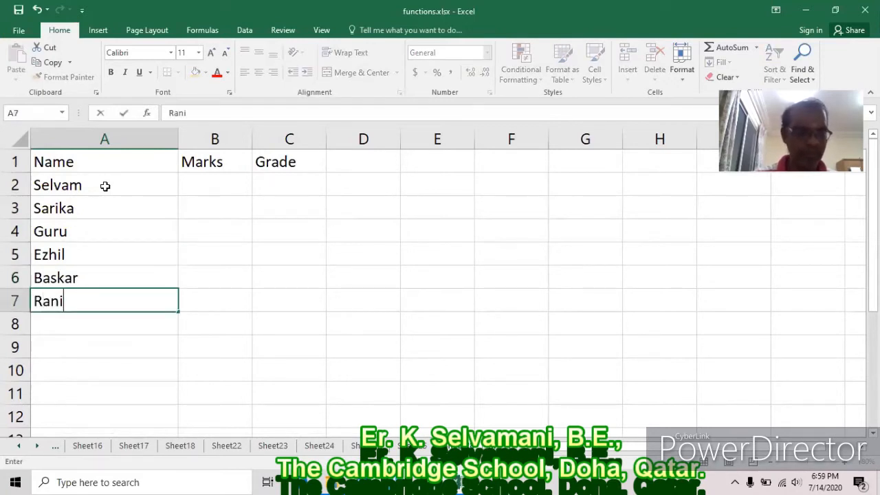
key("Return")
type("Senthik")
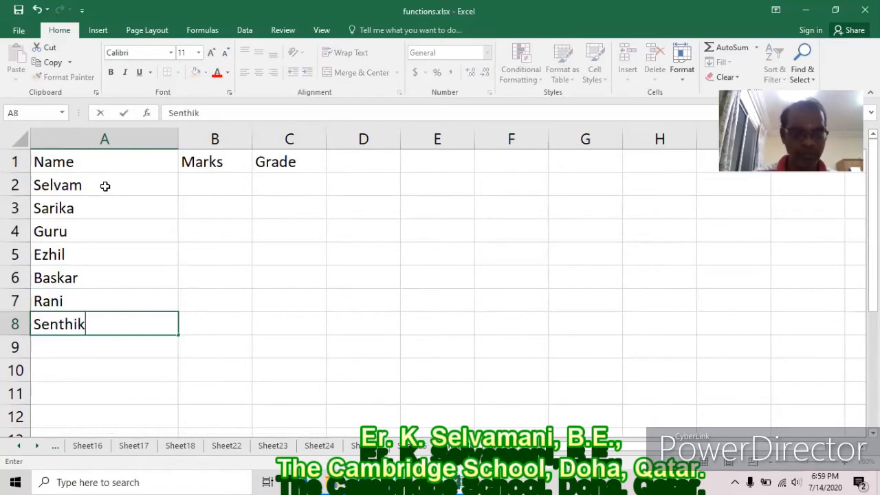
key("BackSpace")
type("l")
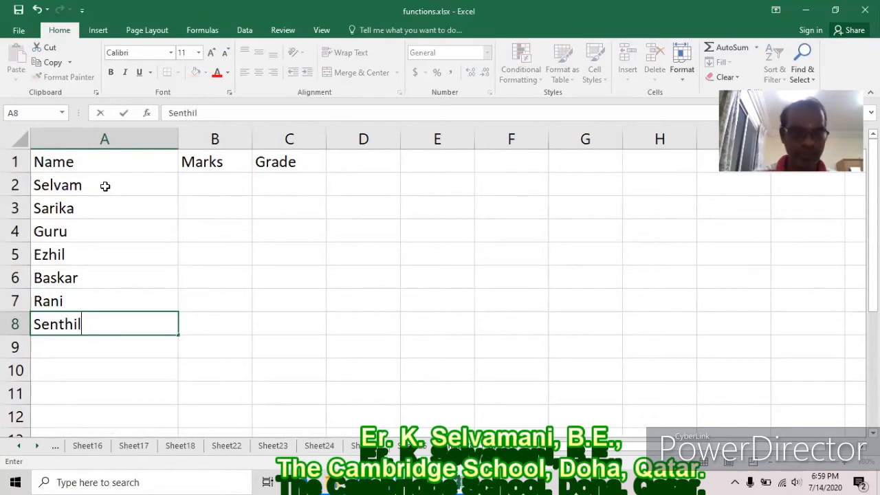
key("Return")
type("A")
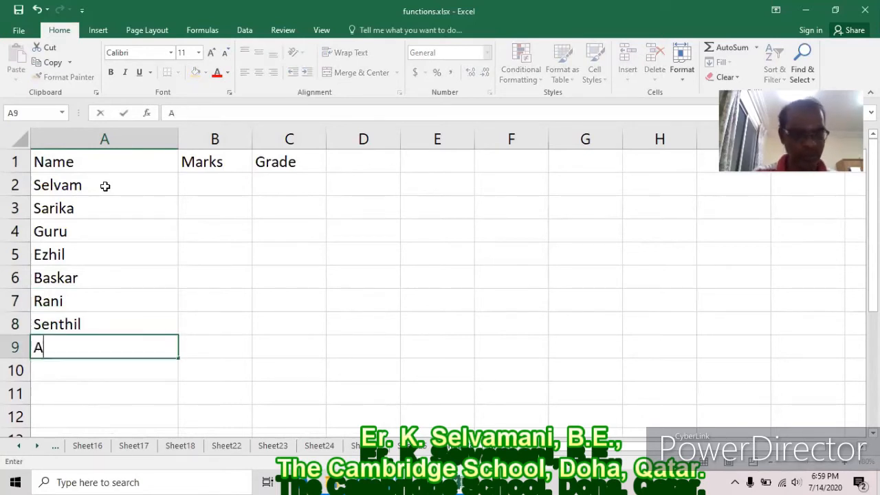
type("swini")
key("Return")
type("S")
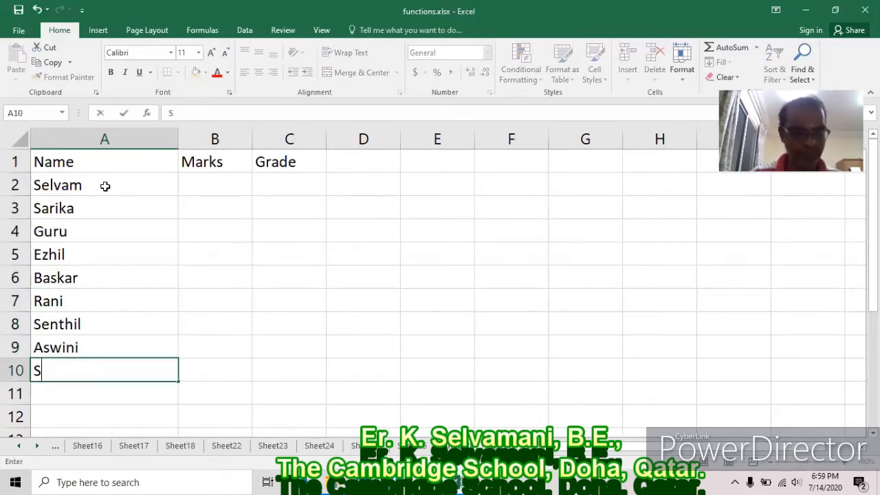
type("aran")
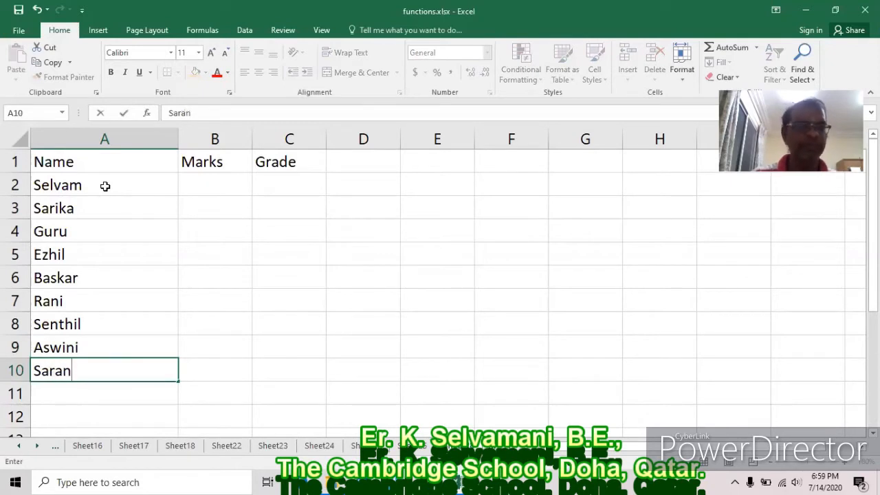
left_click(171, 137)
double_click(178, 138)
Enter the marks 10, 100, 35, 60, 50, 80, 49, 51 and 61 in cells B2 to B10.
left_click(136, 177)
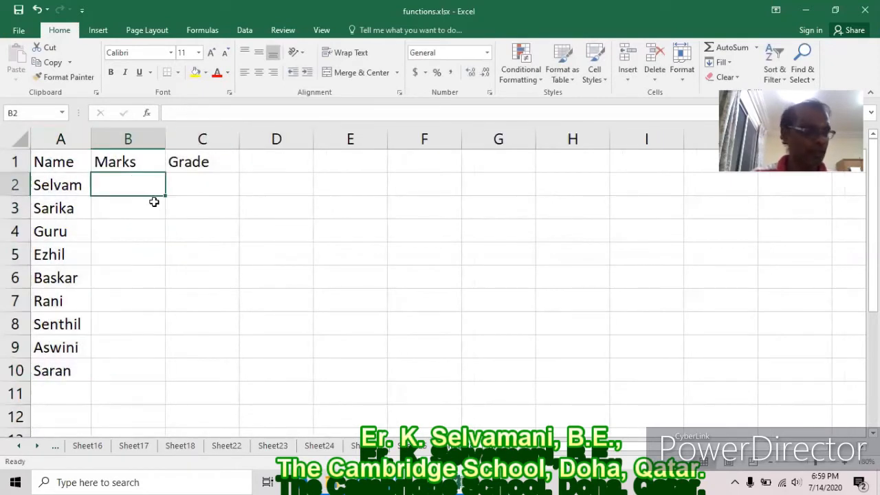
type("10")
key("Return")
type("100")
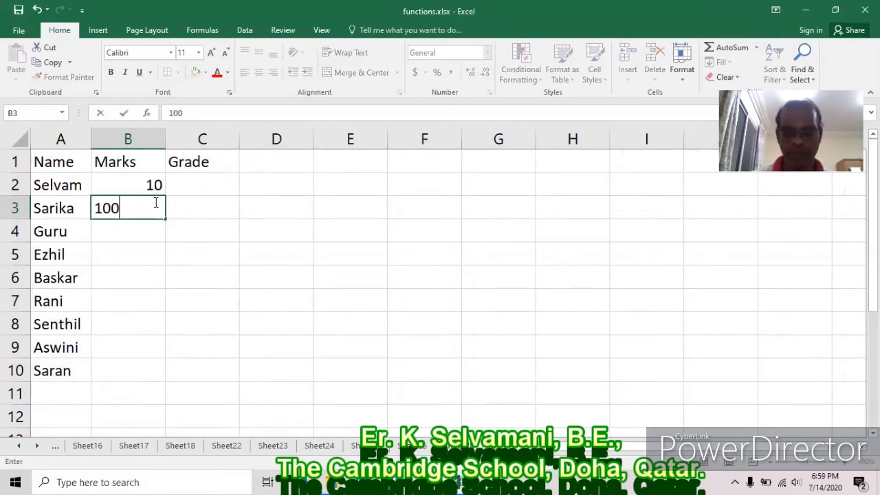
key("Return")
type("35")
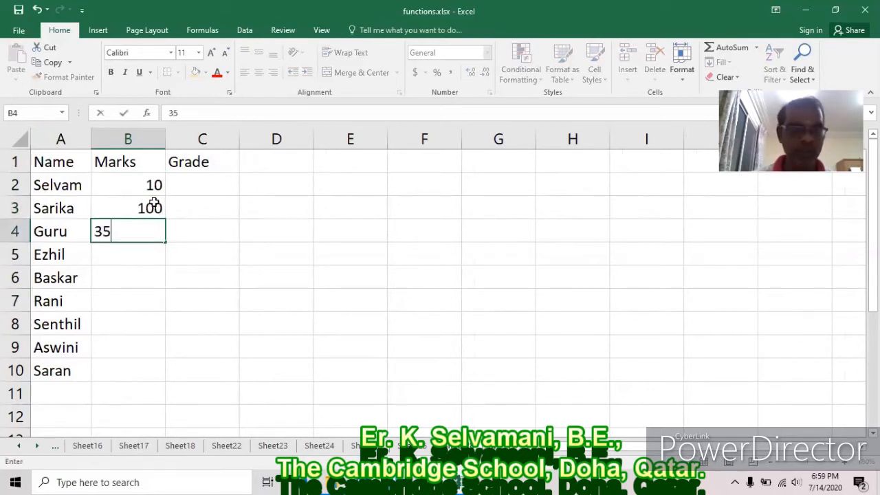
key("Return")
type("60")
key("Return")
type("50")
key("Return")
type("80")
key("Return")
type("49")
key("Return")
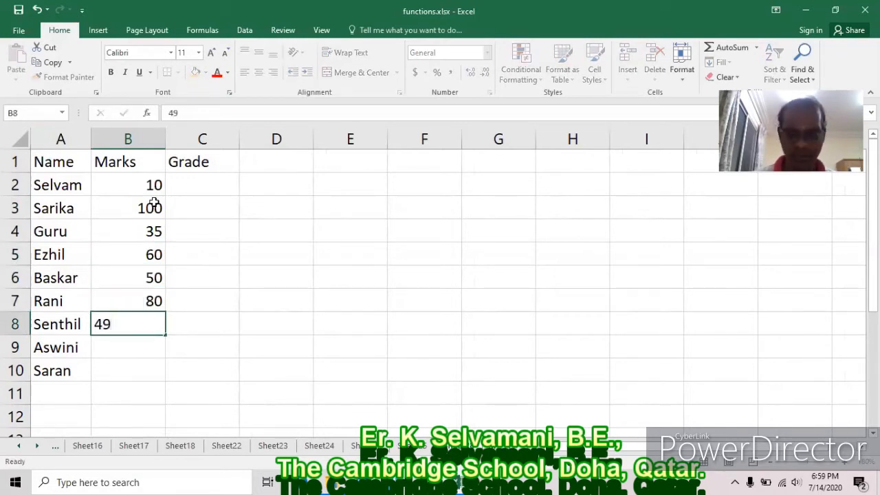
key("Return")
type("51")
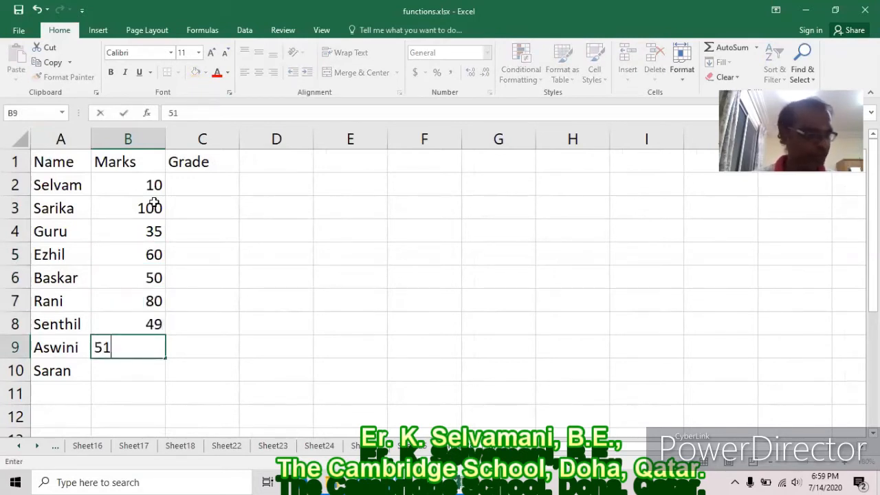
key("BackSpace")
key("BackSpace")
type("51")
key("Return")
type("61")
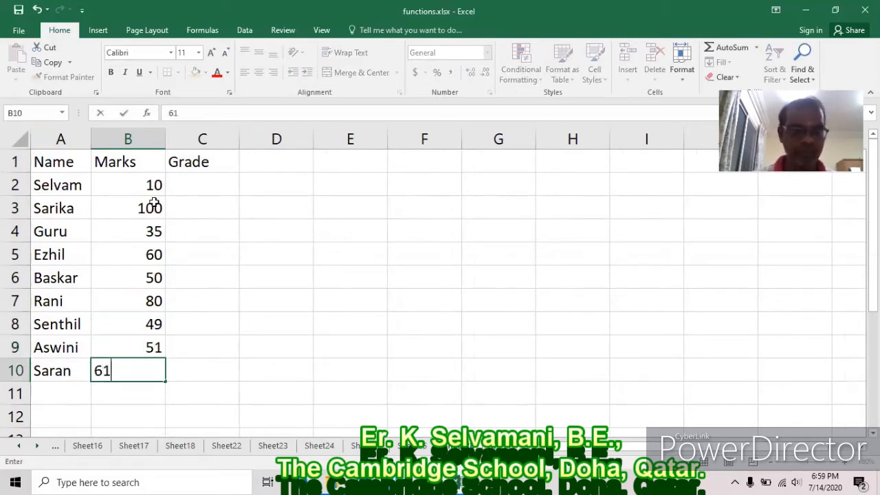
key("Return")
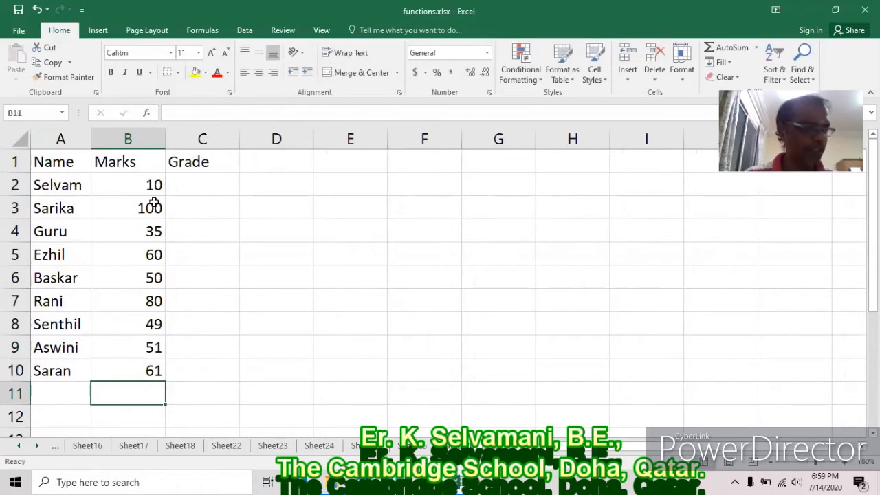
Widen column C and begin an IF formula in C2 that returns "Fail" when B2 is less than 35.
left_click(228, 183)
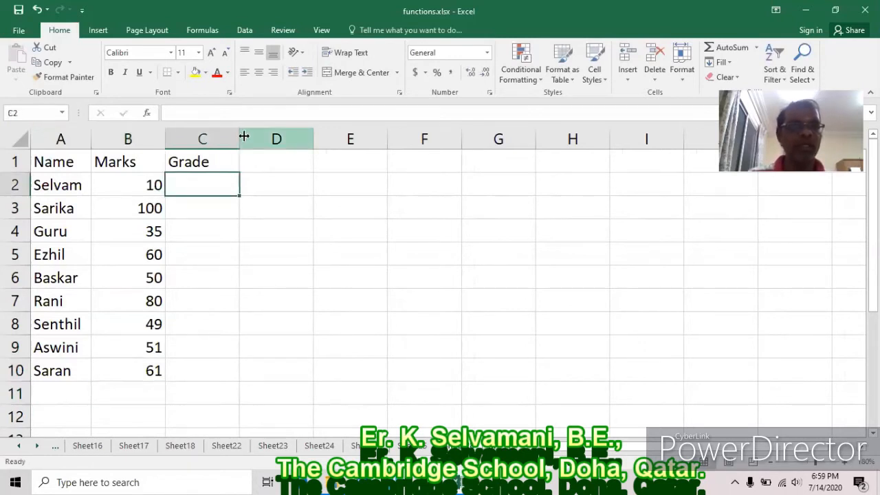
left_click_drag(239, 134, 538, 131)
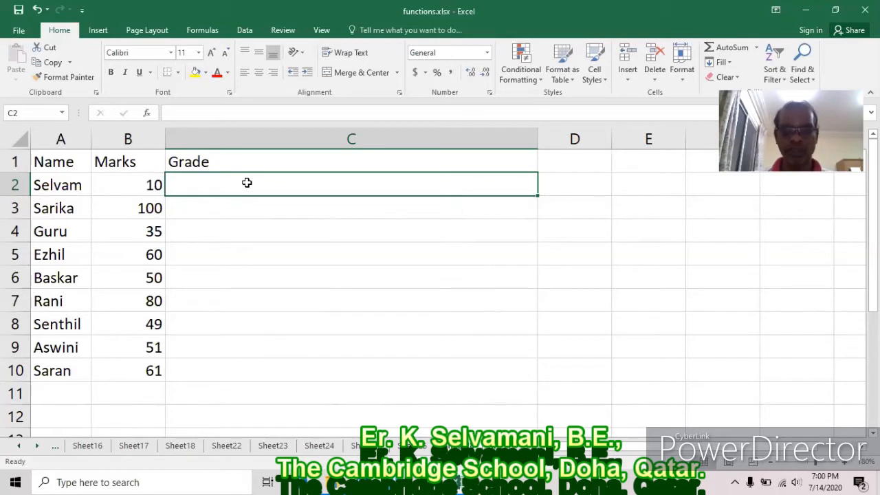
type("=if")
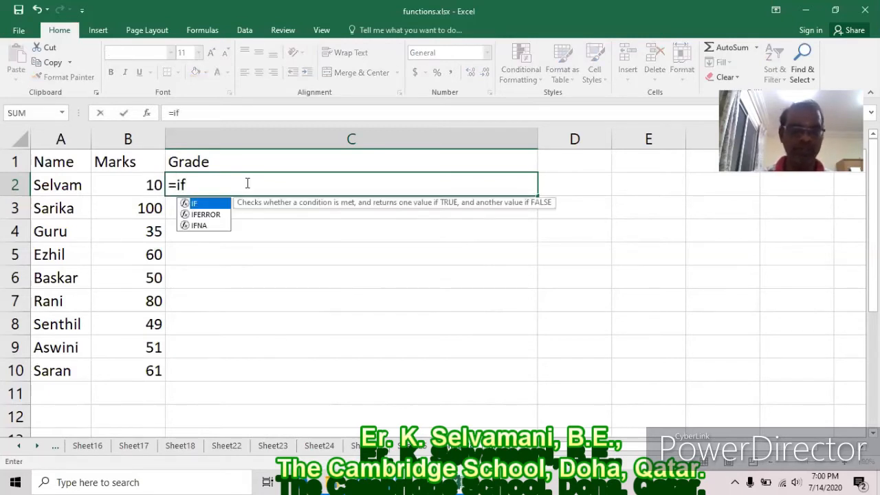
type("(")
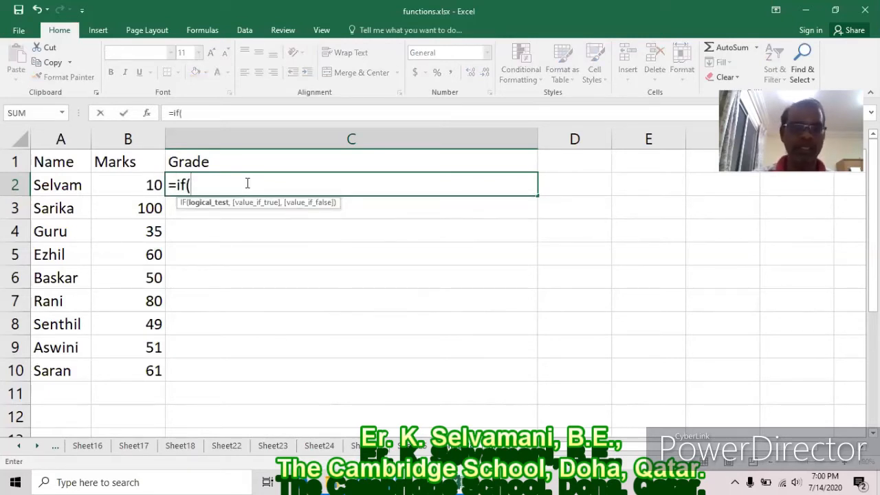
type("(")
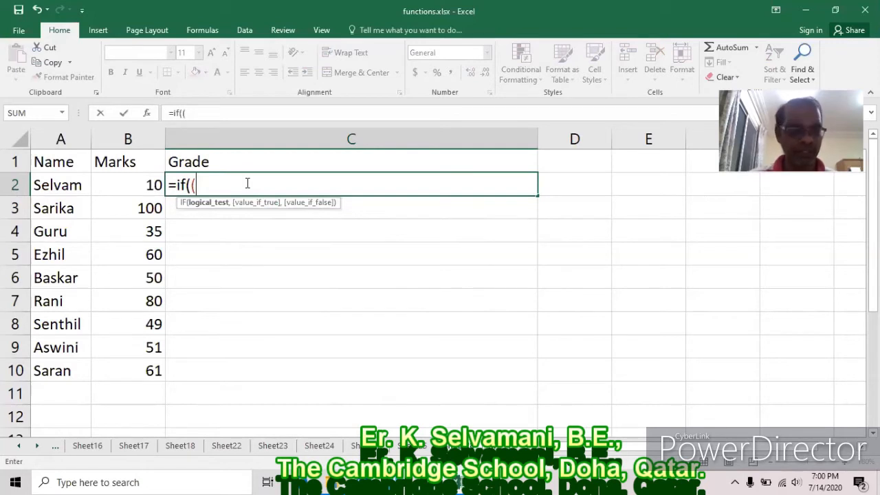
type("b2")
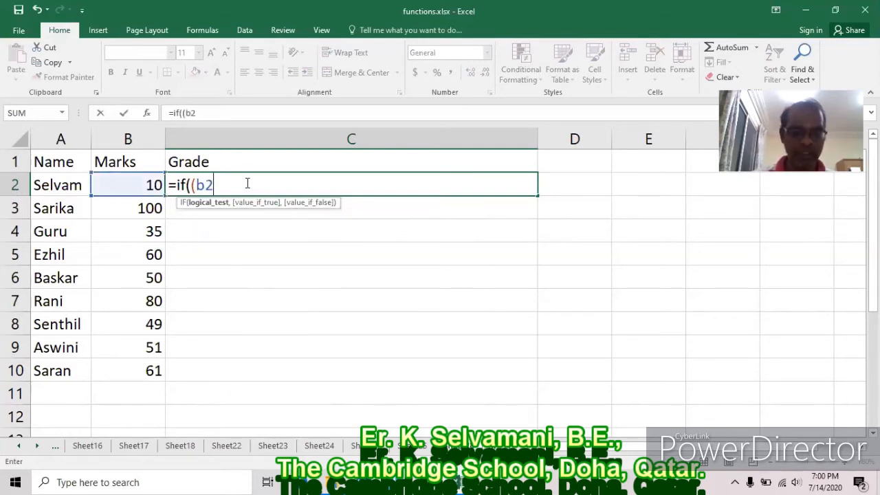
type("<35)")
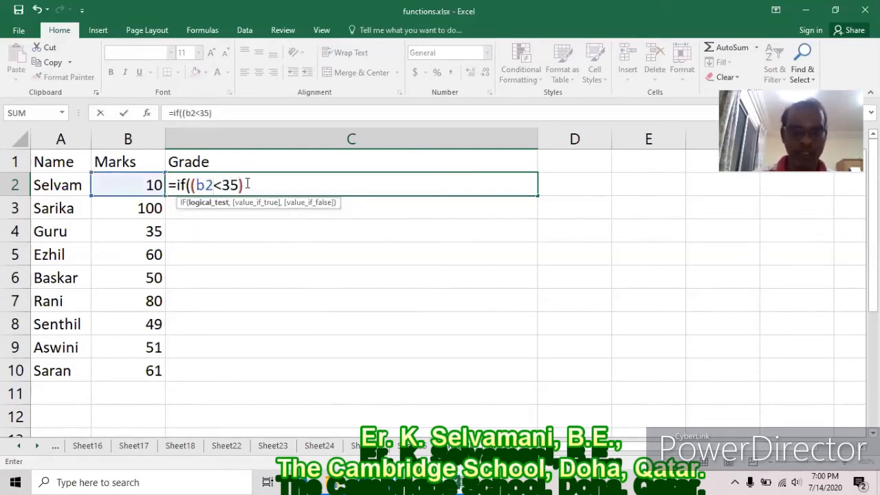
type(",")
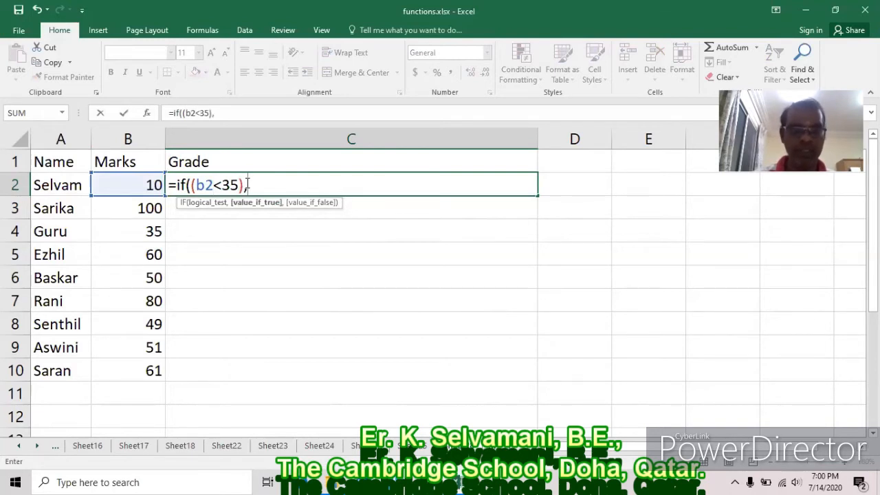
type("\"Fail")
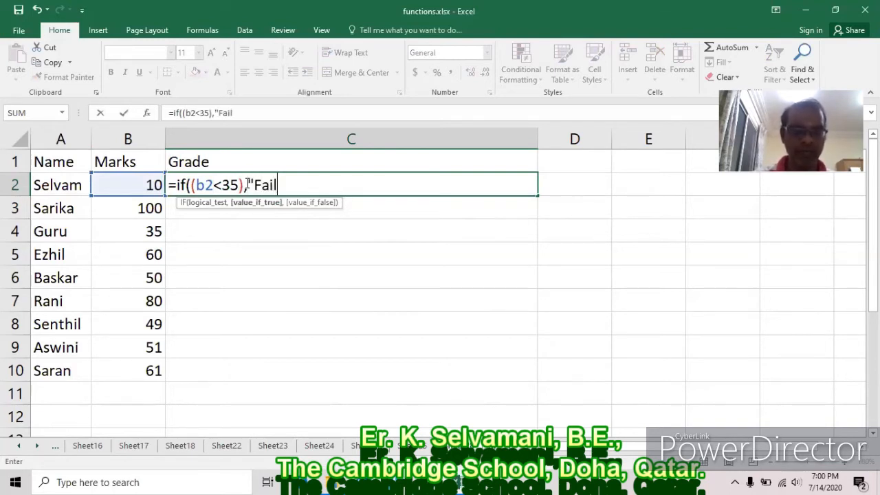
type("\",")
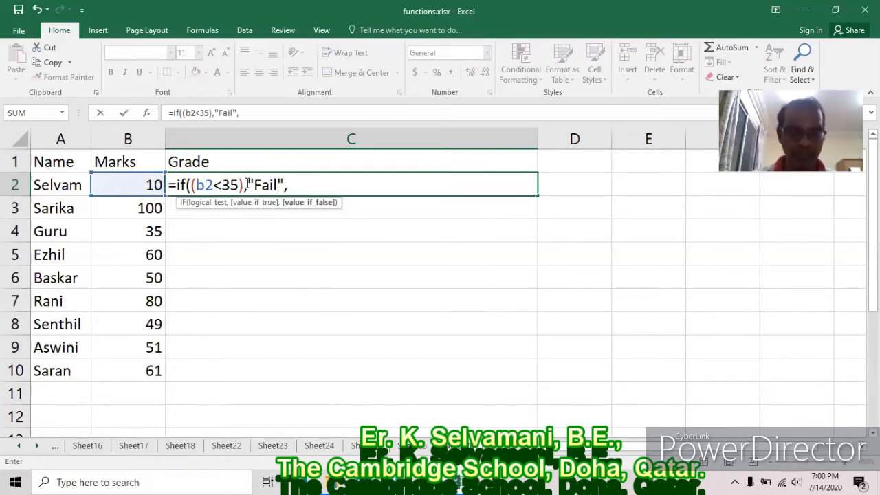
Nest a second IF in C2's formula, testing whether B2 is less than 50.
type("if*")
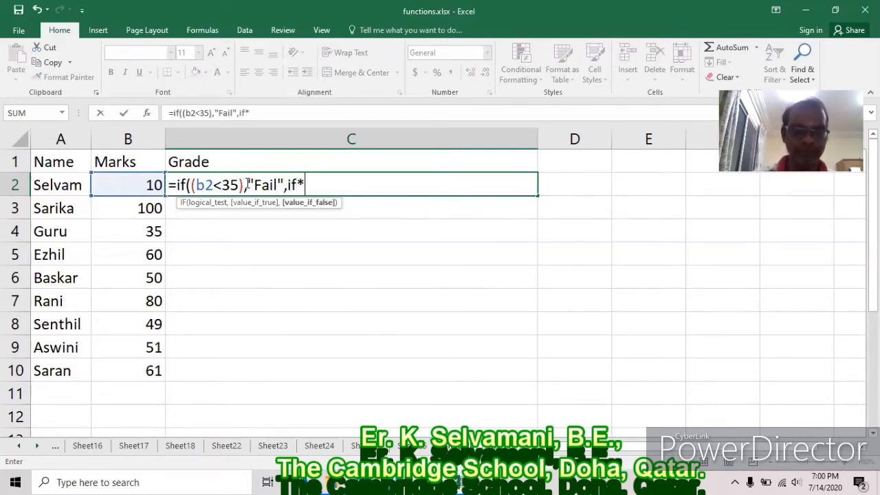
type("((b2")
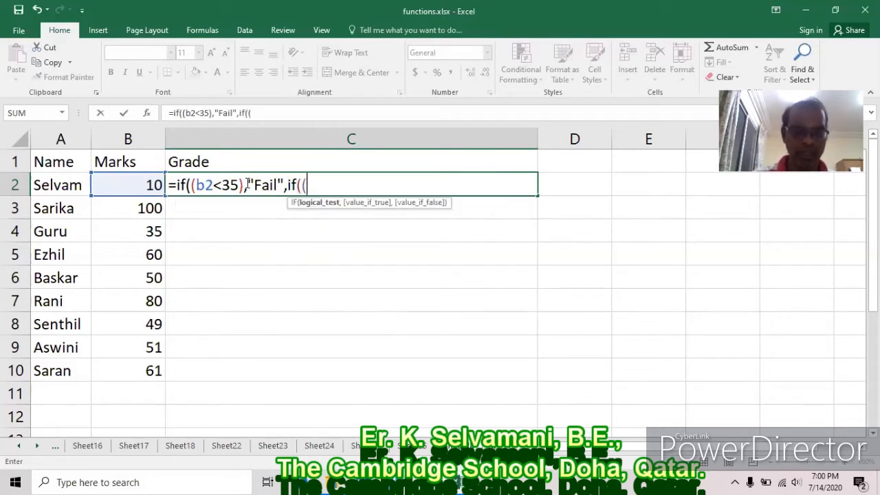
type("<5")
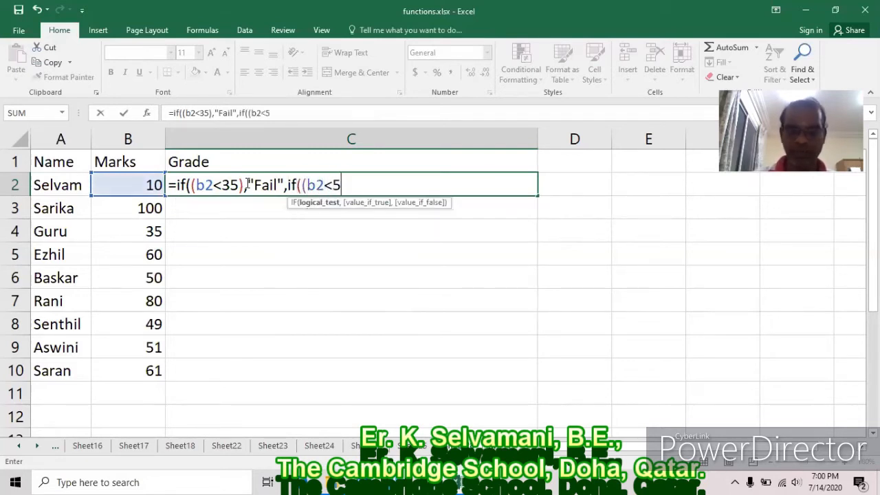
type("0),")
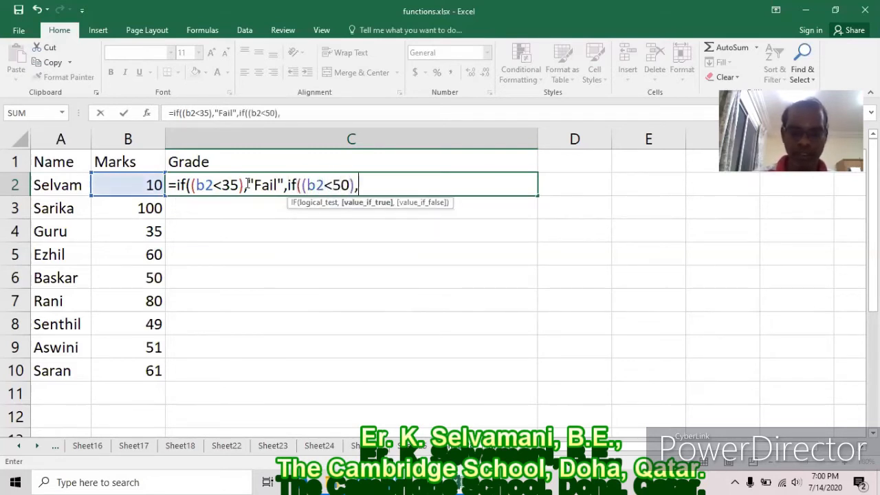
type("'Third")
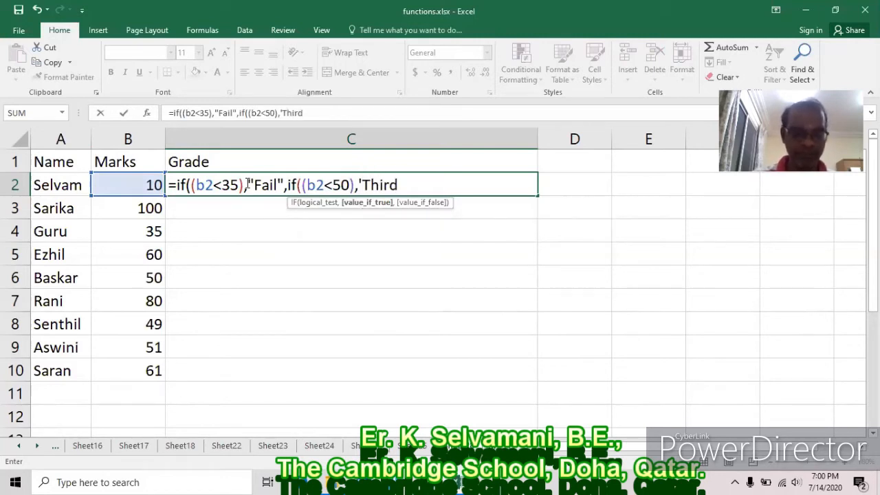
type(" Cl")
key("BackSpace")
key("BackSpace")
key("BackSpace")
key("BackSpace")
key("BackSpace")
key("BackSpace")
key("BackSpace")
key("BackSpace")
Make "Third Class" the result returned when the second IF's test is true.
type("\"Firs")
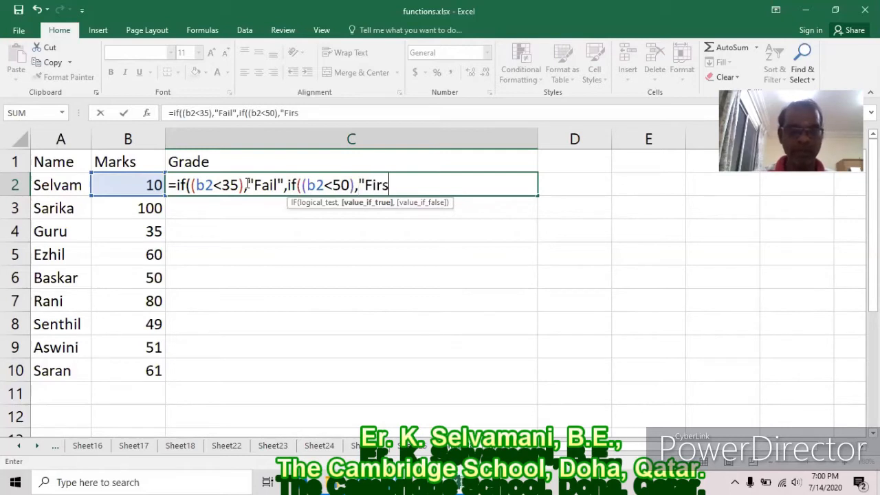
type("t Clpo")
key("BackSpace")
key("BackSpace")
type("a")
key("BackSpace")
key("BackSpace")
key("BackSpace")
key("BackSpace")
key("BackSpace")
key("BackSpace")
key("BackSpace")
key("BackSpace")
key("BackSpace")
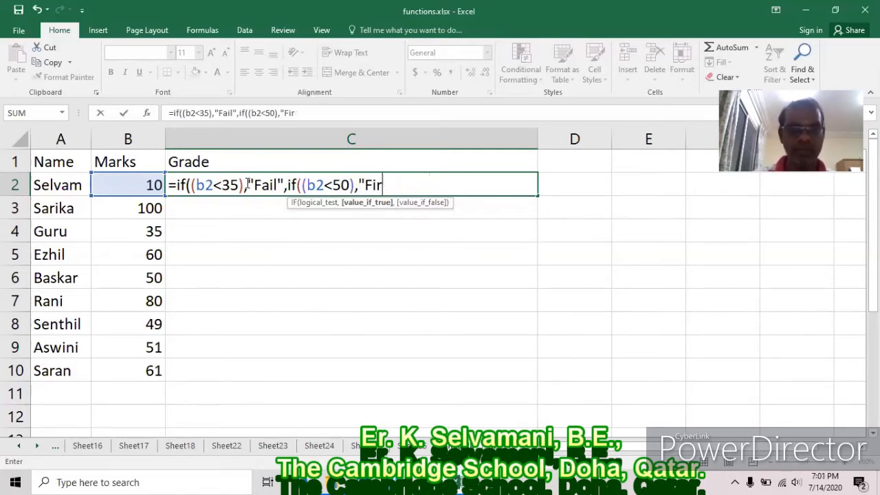
type("Thrid")
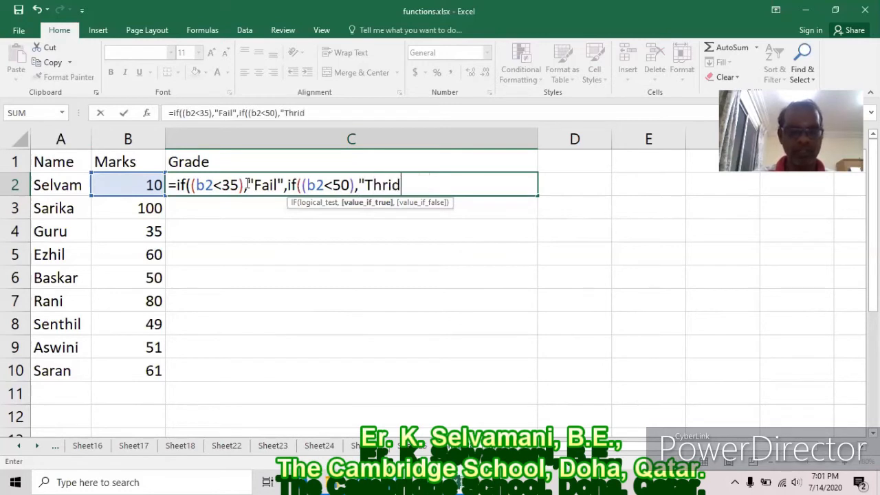
key("BackSpace")
key("BackSpace")
key("BackSpace")
type("ir")
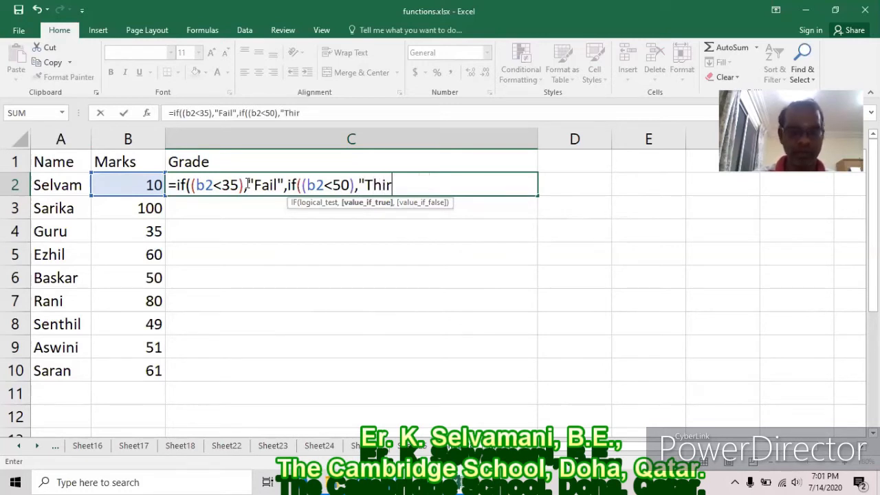
type("d Class")
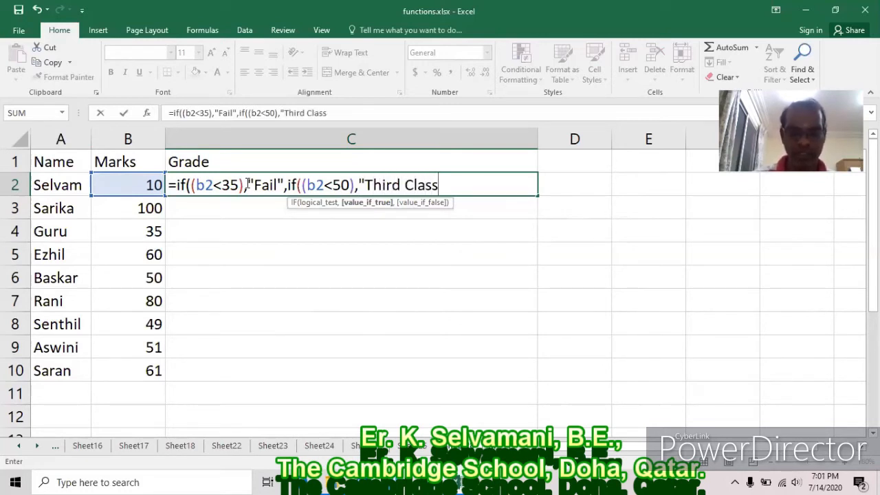
Nest a third IF in C2's formula that returns "Second Class" when B2 is less than 60.
type("\",if((")
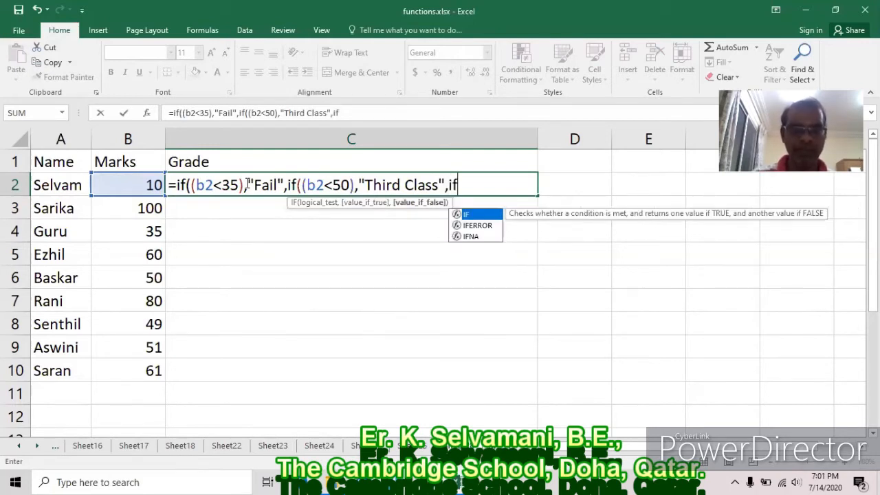
type("b2<")
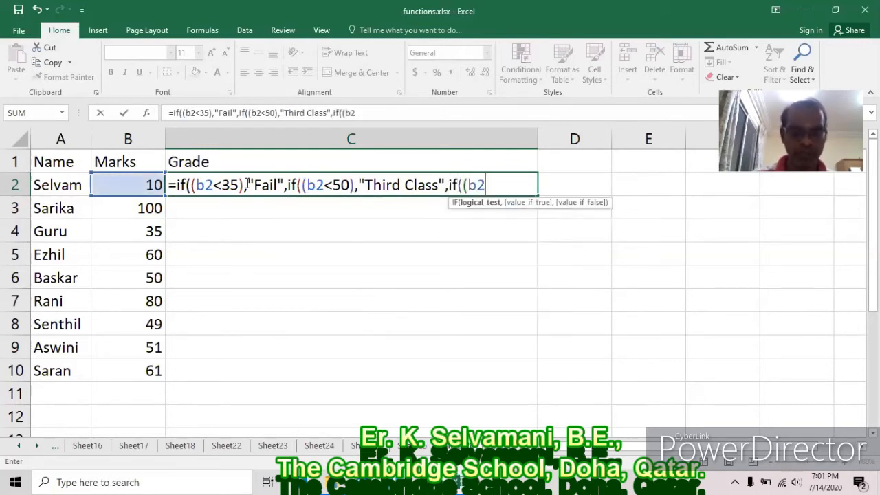
type("60),'")
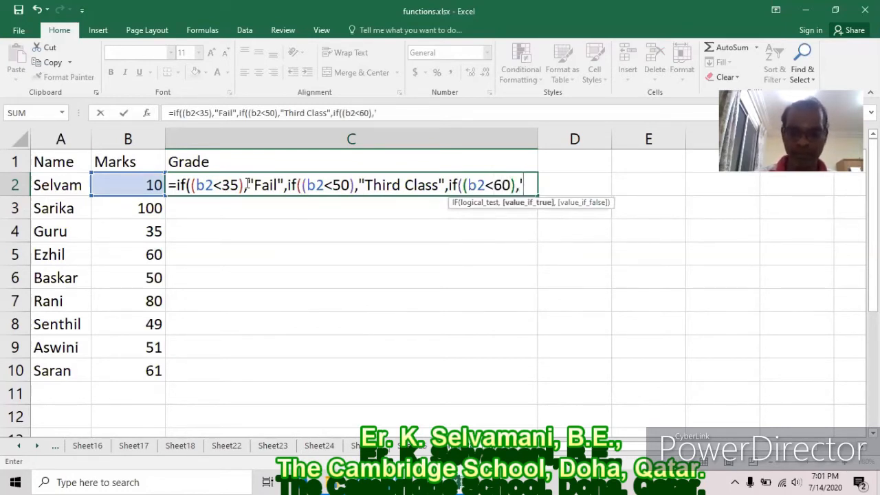
key("BackSpace")
type("\"")
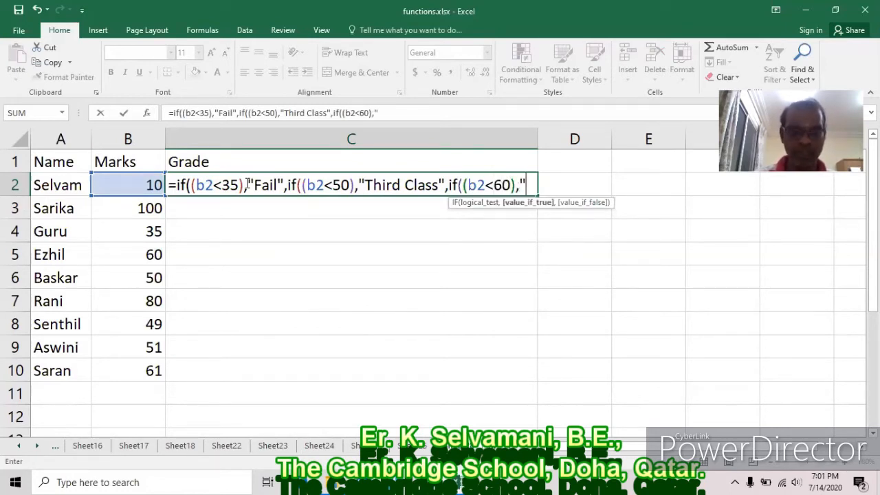
type("Second Cl")
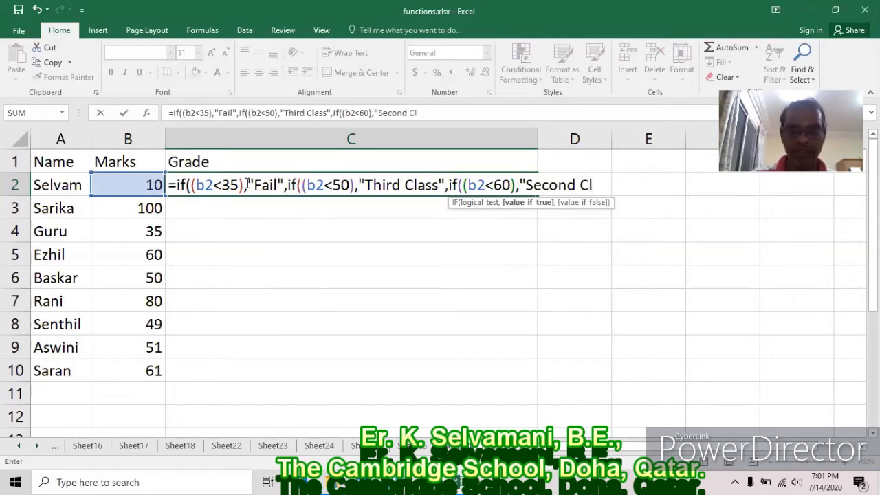
type("ass\",")
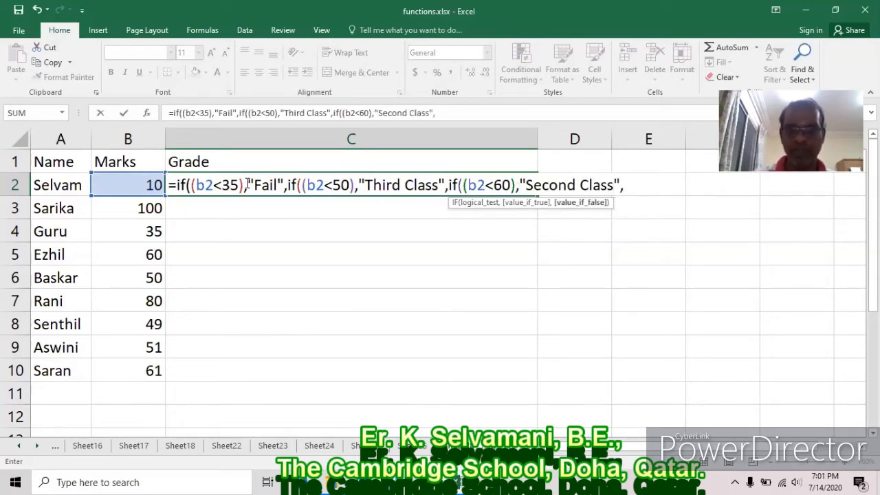
Give "First Class" as the third IF's false result, close all the parentheses and enter the formula in C2.
type("\"")
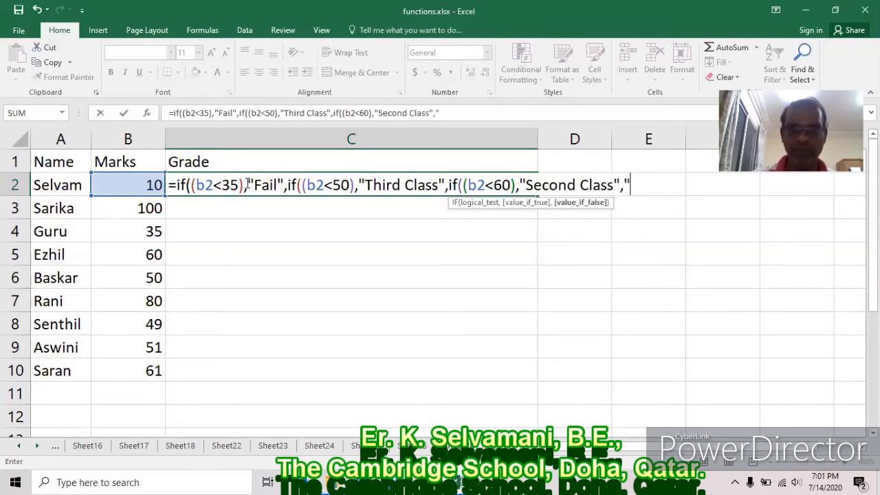
type("First ")
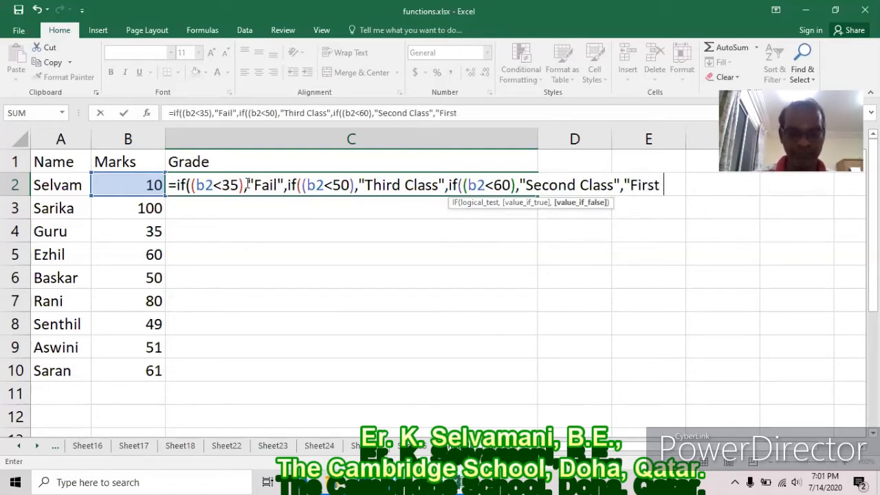
type("Class\")")
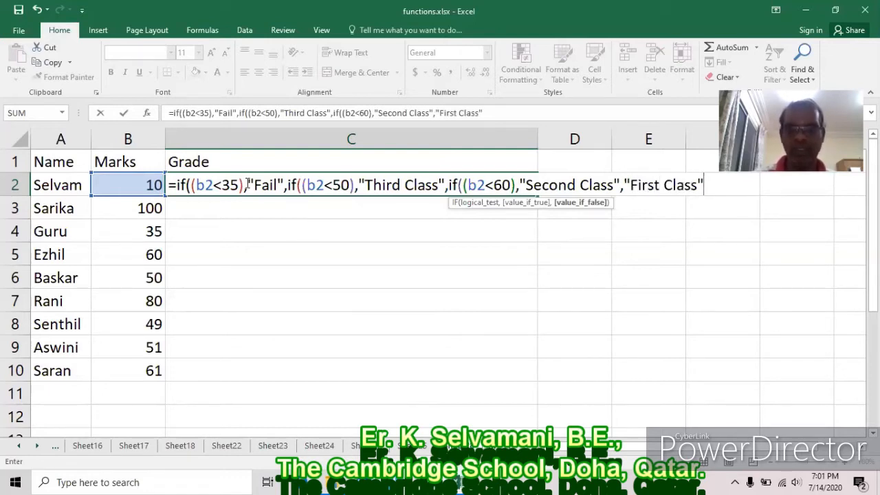
type(")")
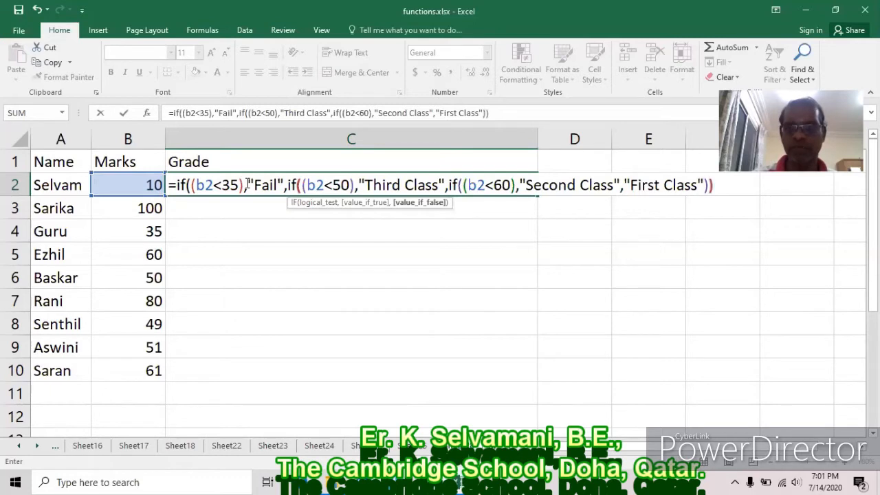
type(")")
key("Return")
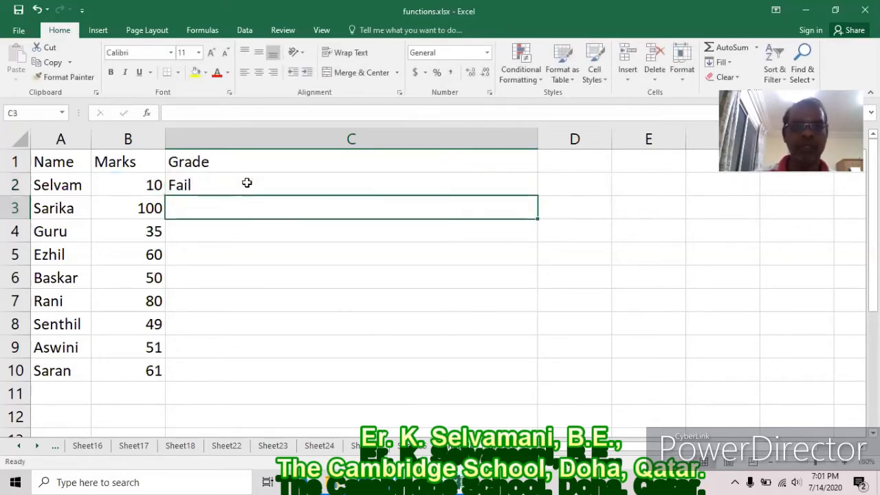
Fill the grade formula from C2 down to C10, widen column C further and reselect cell C2.
left_click(246, 183)
left_click_drag(536, 195, 539, 378)
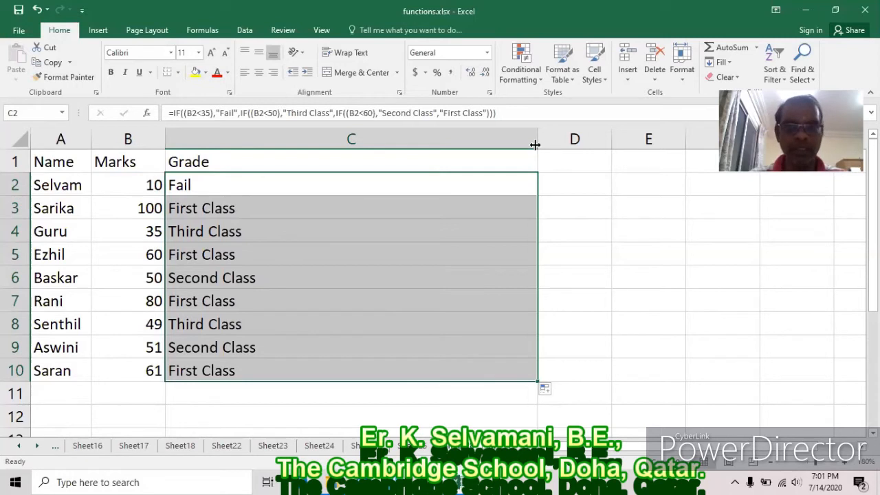
left_click_drag(539, 139, 610, 137)
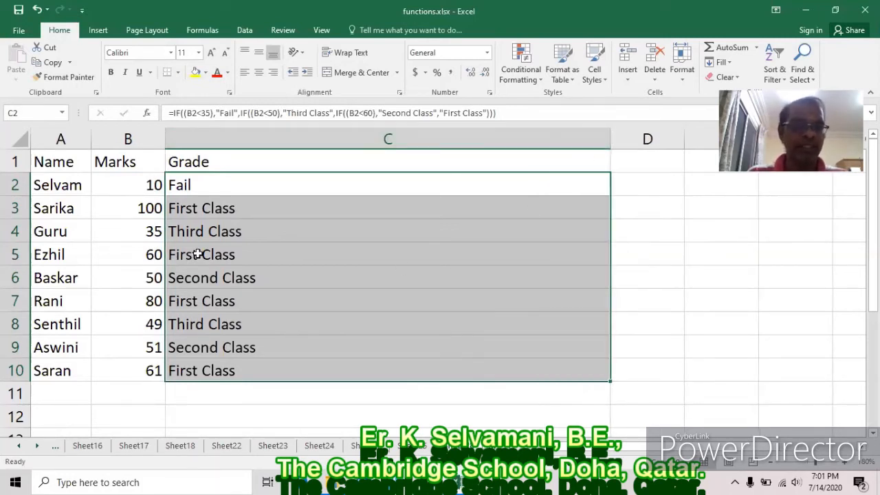
left_click(646, 214)
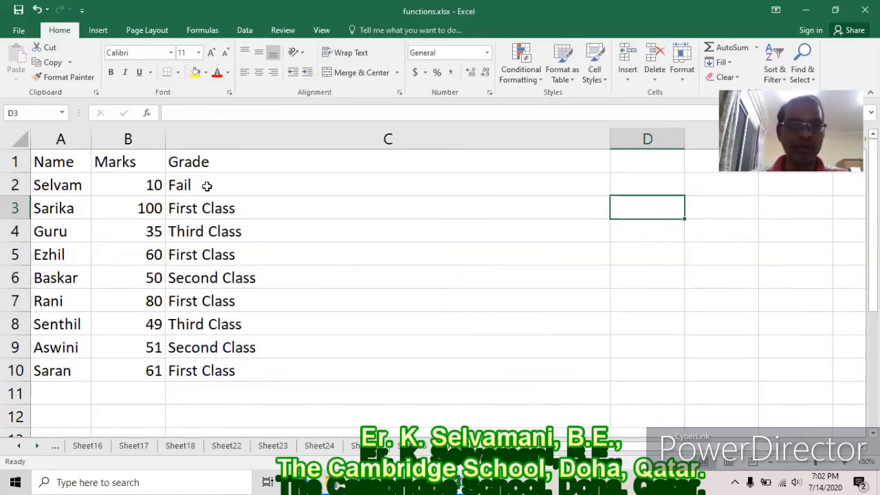
left_click(207, 186)
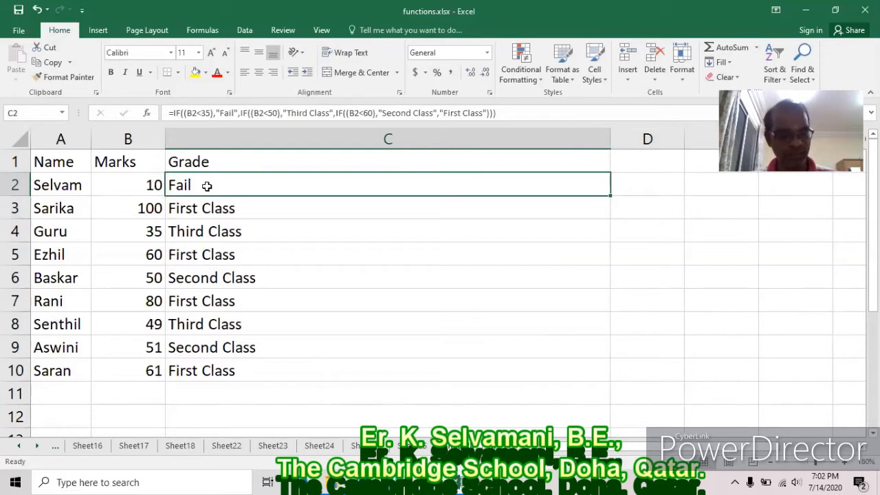
In C2's formula, set the first IF's test for "Fail" to B2 less than 40.
double_click(207, 187)
left_click(232, 184)
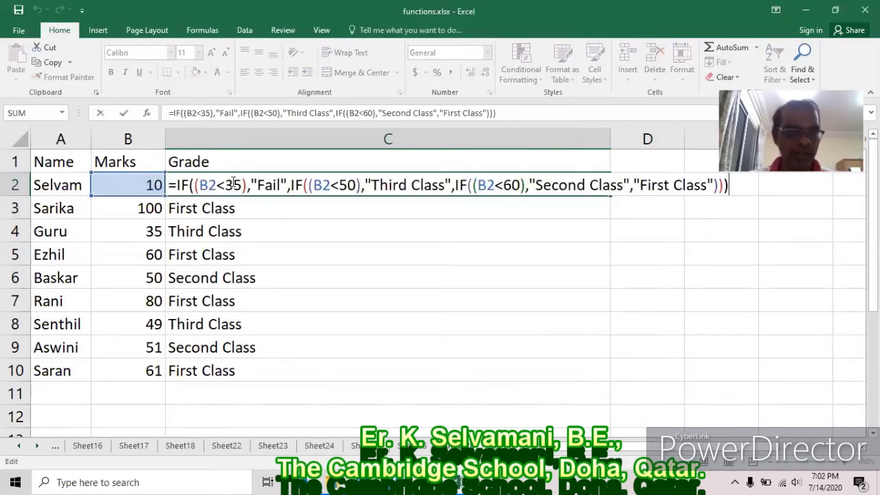
key("Delete")
key("BackSpace")
type("4")
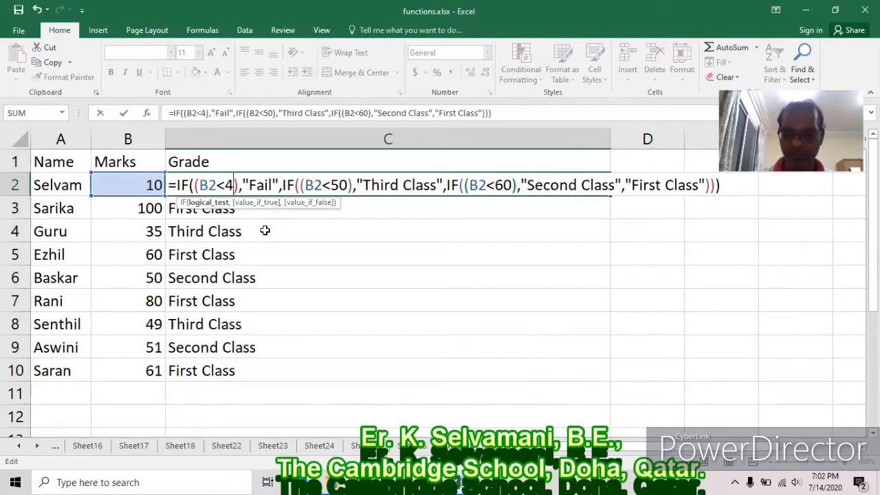
type("0")
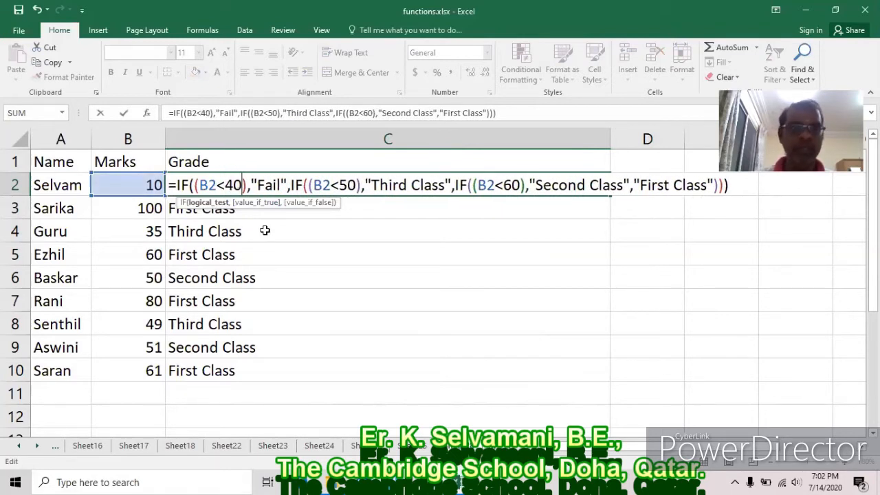
Try 45 as the "Third Class" limit and 55 as the "Second Class" limit in C2's formula.
left_click(354, 184)
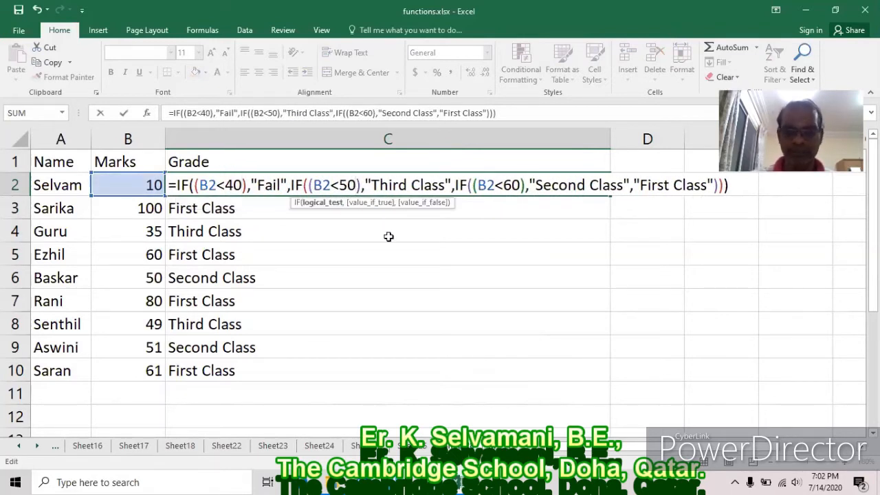
key("BackSpace")
key("BackSpace")
type("45")
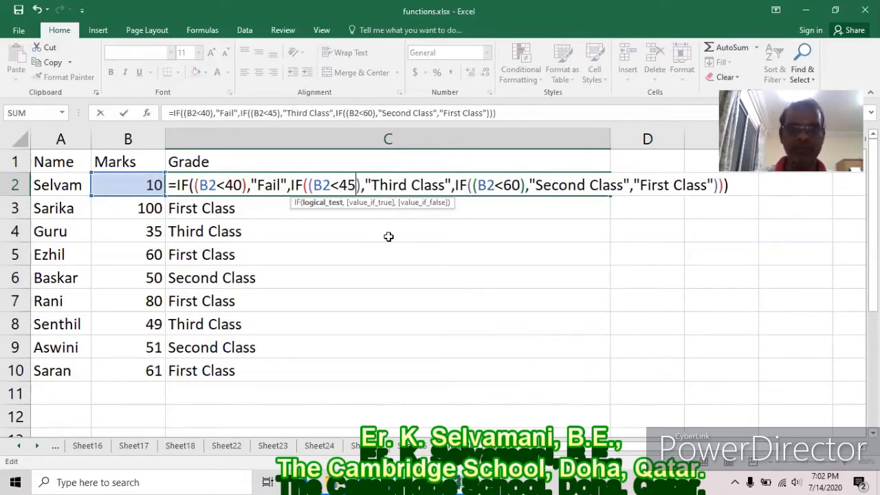
left_click(520, 185)
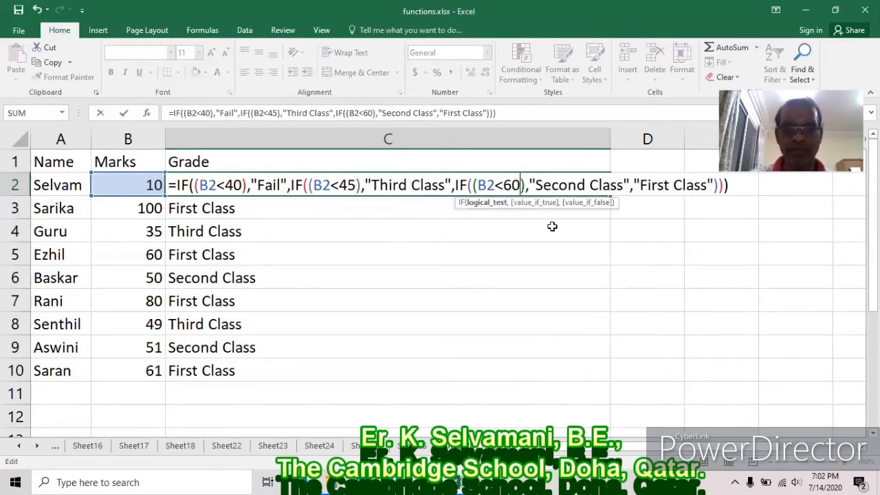
key("BackSpace")
key("BackSpace")
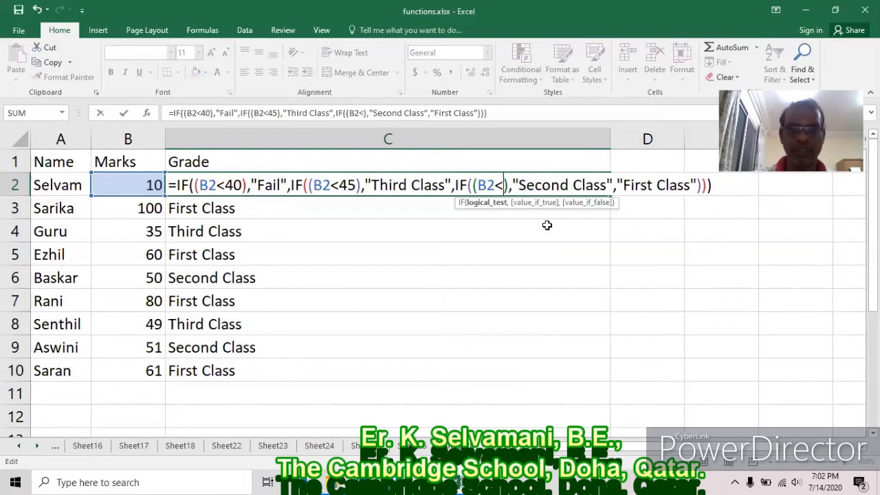
type("55")
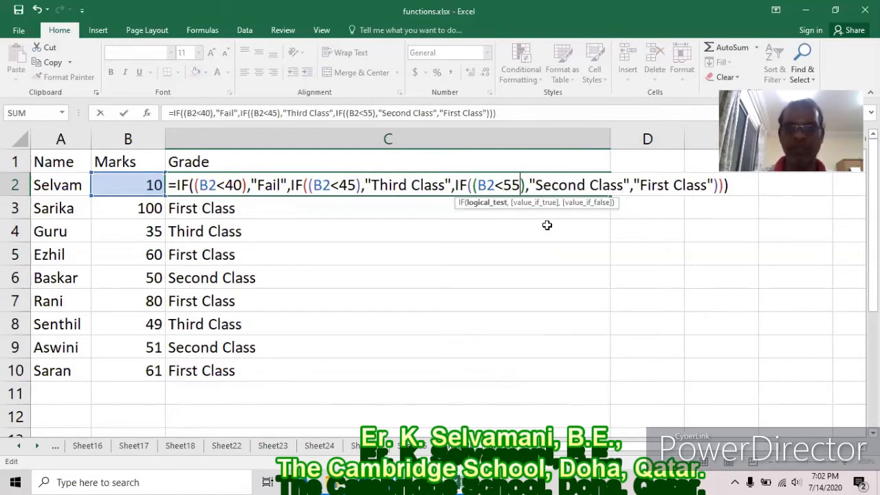
Set the "Second Class" limit to 65 and the "Third Class" limit to 55, and enter C2's formula.
key("BackSpace")
key("BackSpace")
type("65")
left_click(355, 185)
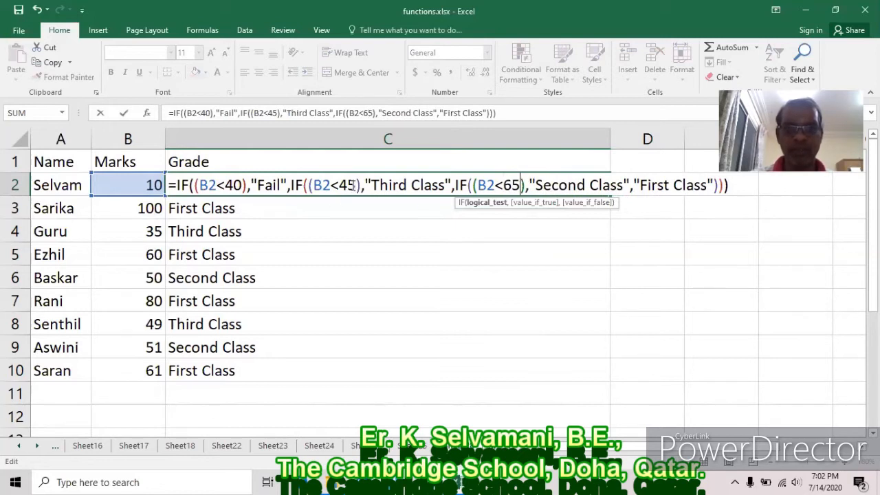
key("BackSpace")
key("BackSpace")
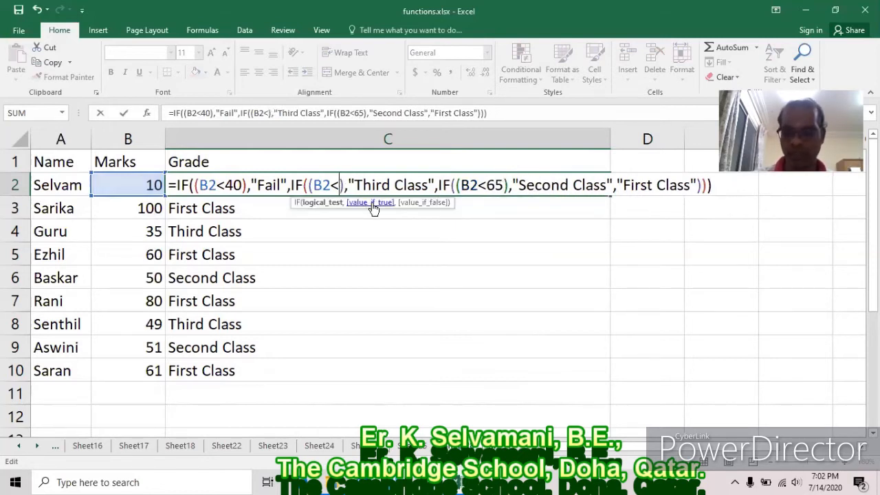
type("55")
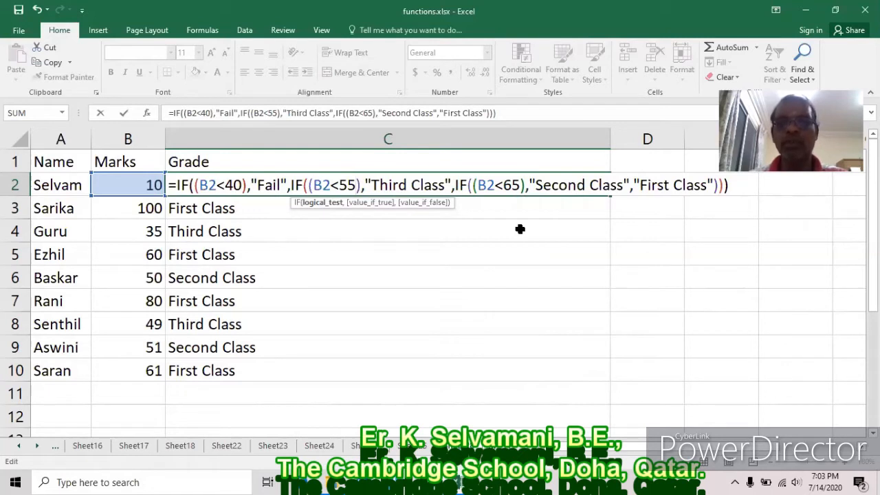
left_click(695, 363)
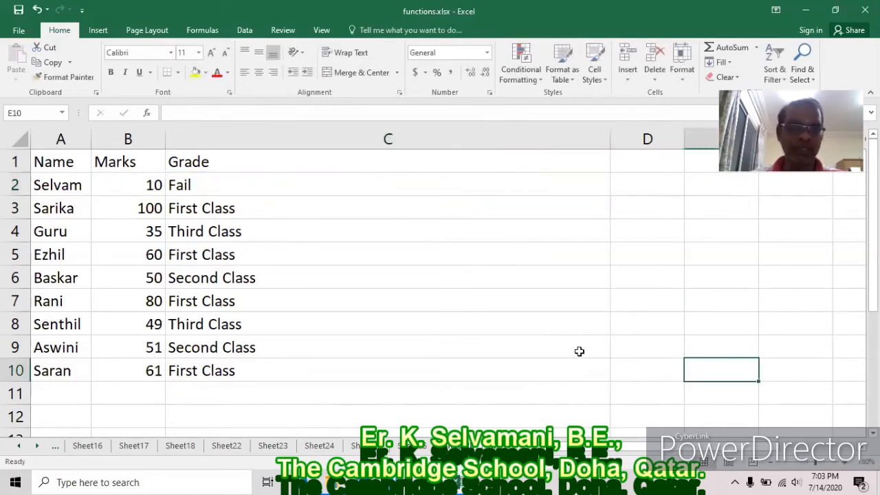
Fill the revised grade formula from C2 down to C10 and widen column C further.
left_click(313, 187)
left_click_drag(610, 197, 599, 376)
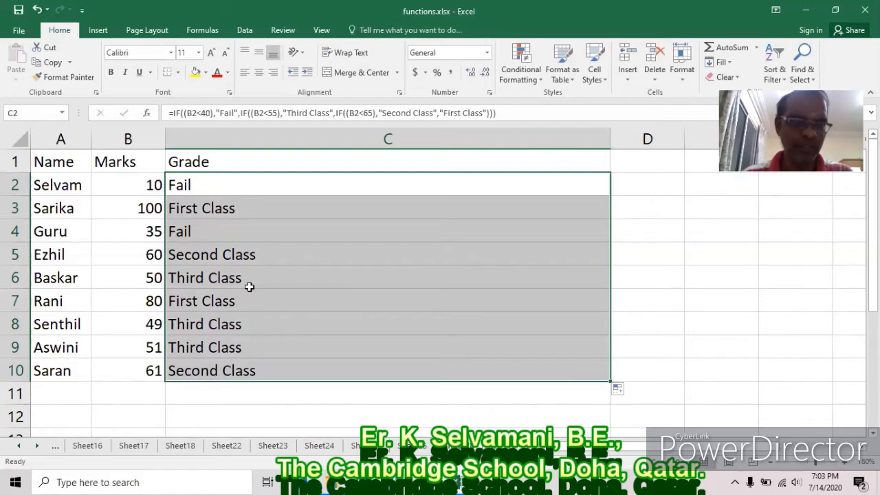
left_click(211, 189)
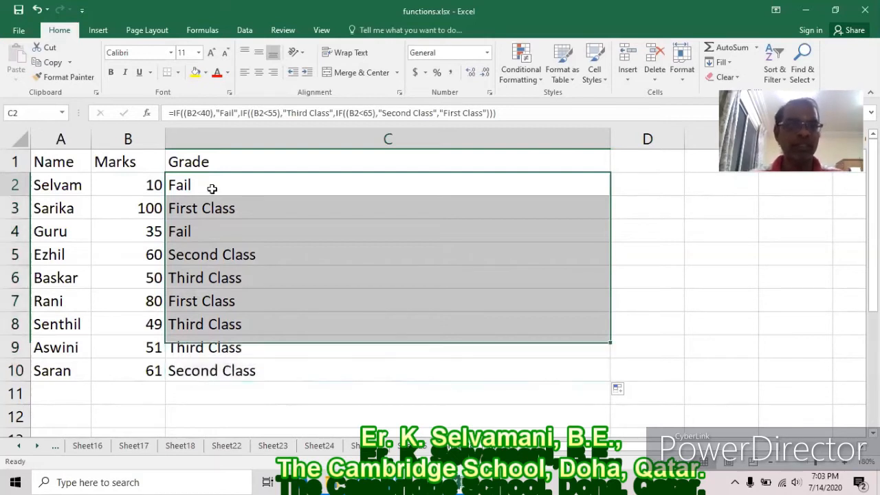
double_click(211, 188)
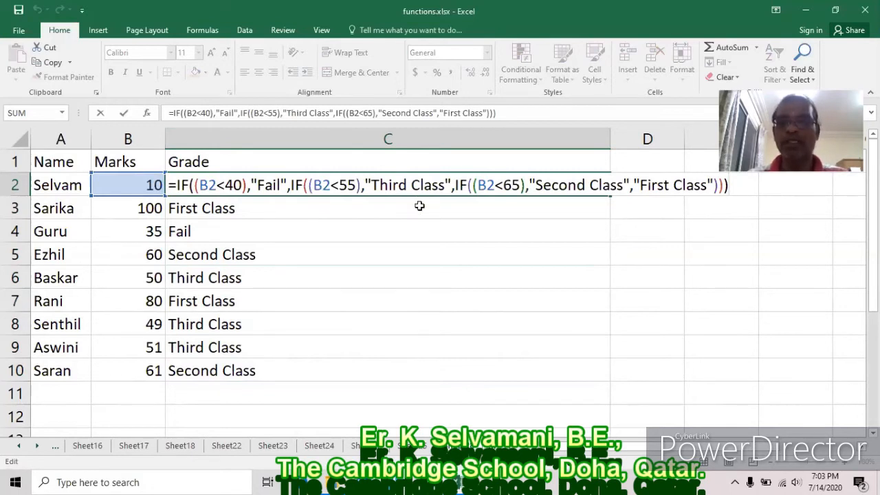
left_click(669, 247)
left_click_drag(611, 138, 693, 137)
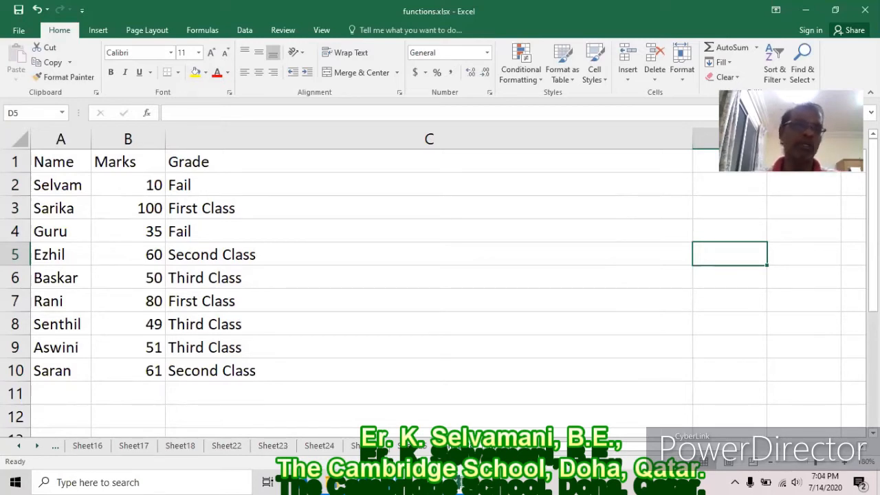
Add a new worksheet and set its zoom to 180%.
left_click(447, 446)
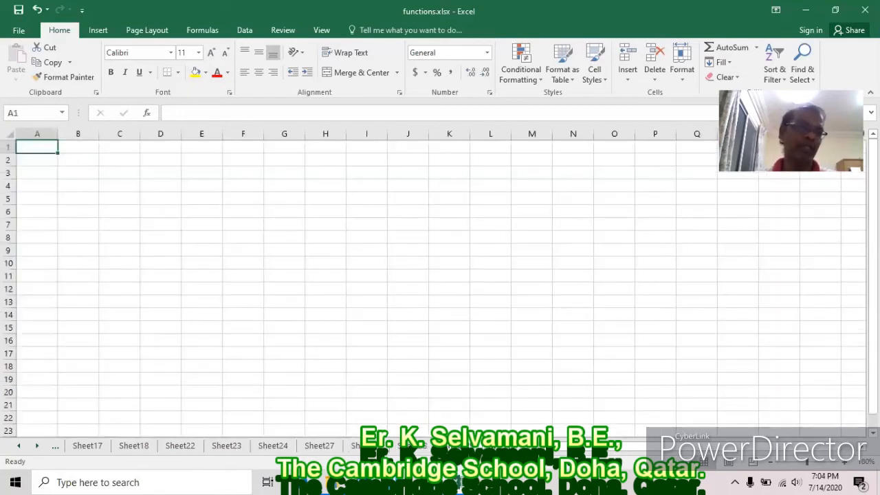
left_click(845, 462)
left_click(845, 461)
left_click(845, 462)
left_click(846, 462)
left_click(845, 461)
left_click(845, 462)
left_click(846, 461)
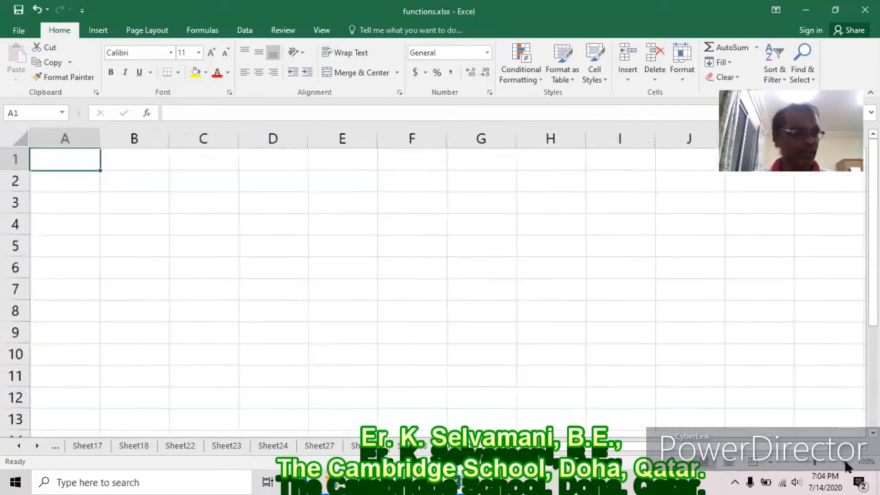
left_click(846, 463)
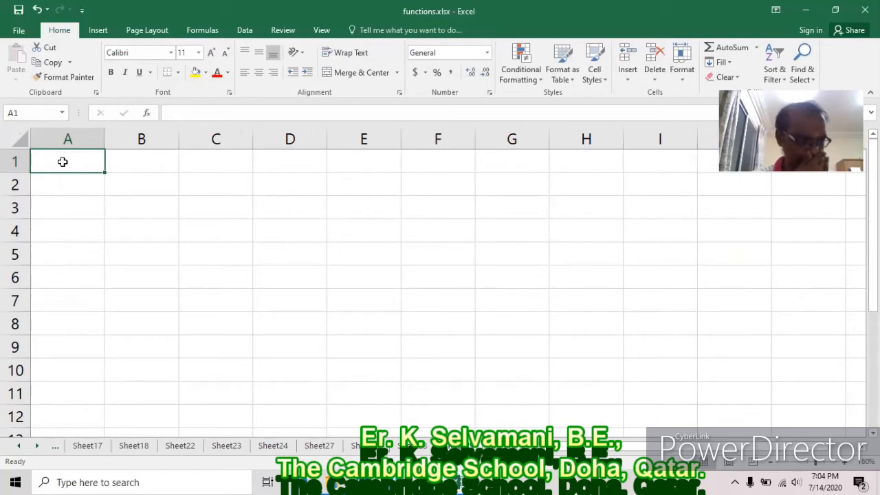
Enter the headings Marks in A1 and Grade in B1.
type("Marks")
key("Tab")
type("Grade")
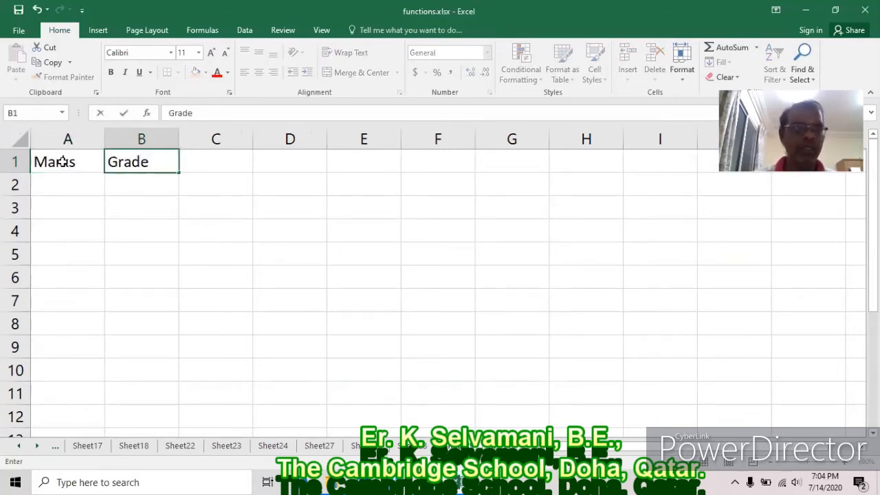
key("Return")
Enter the lower mark limits 0, 35, 50 and 60 in cells A2 to A5.
type("0")
key("Return")
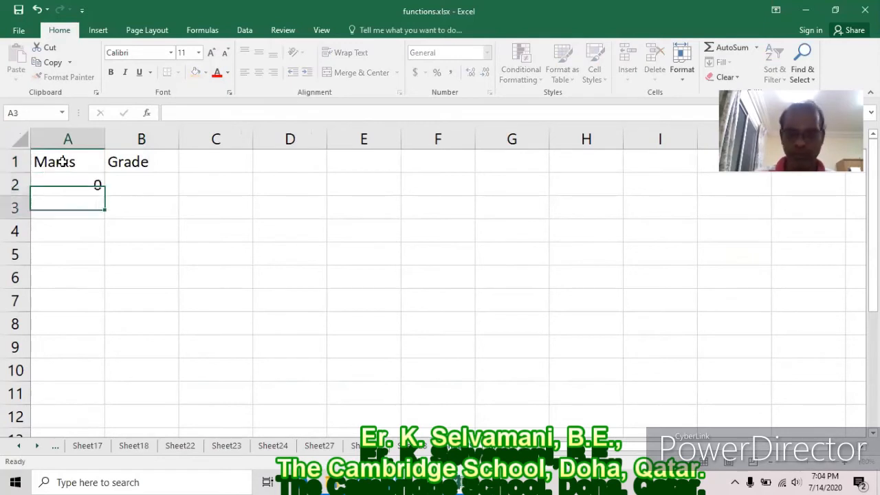
type("35")
key("Return")
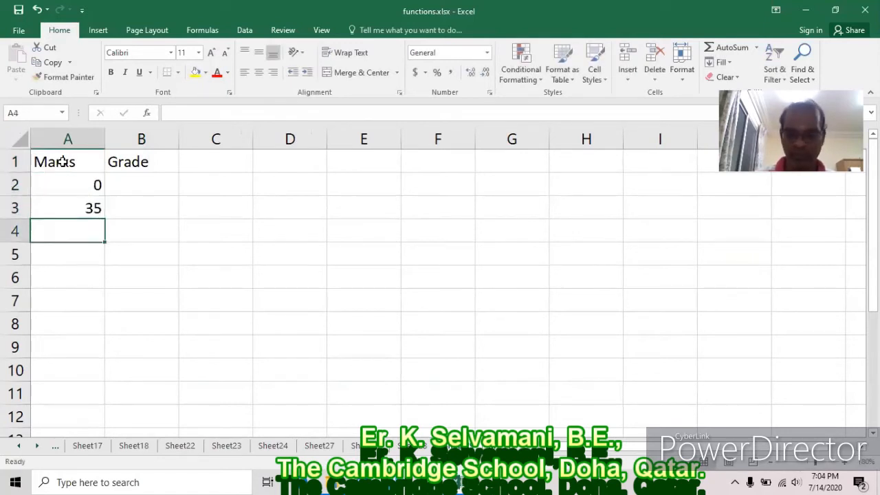
type("50")
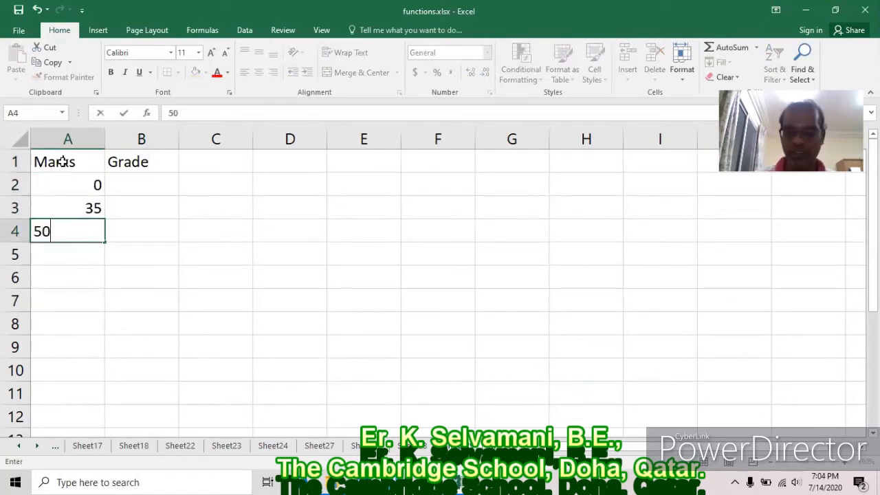
key("Return")
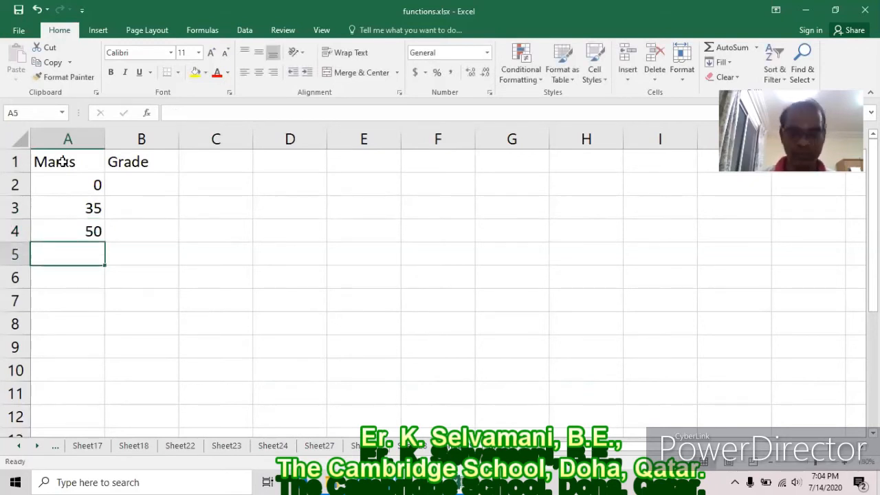
type("60")
key("Return")
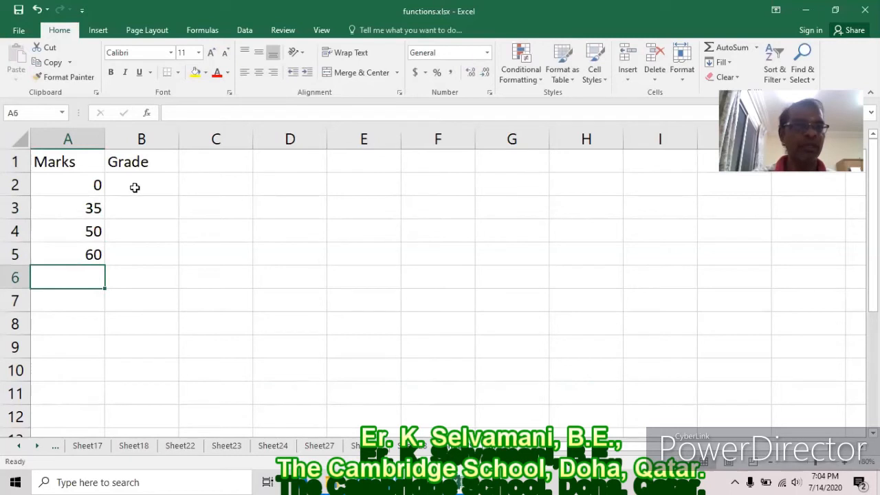
Enter Fail, Third Class, Second Class and First Class in B2 to B5 and fit column B to its contents.
left_click(134, 187)
type("Fail")
key("Return")
type("Thirs")
key("BackSpace")
type("d Class")
key("Return")
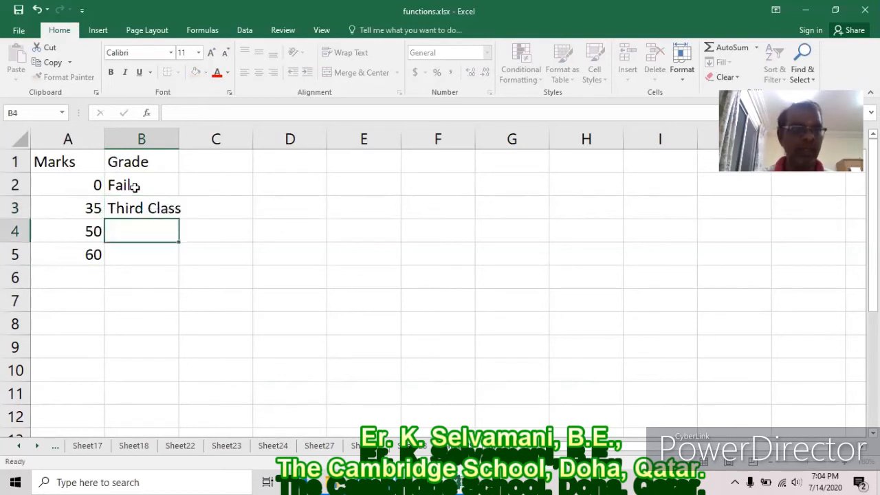
type("Second Class")
key("Return")
type("First Class")
key("Return")
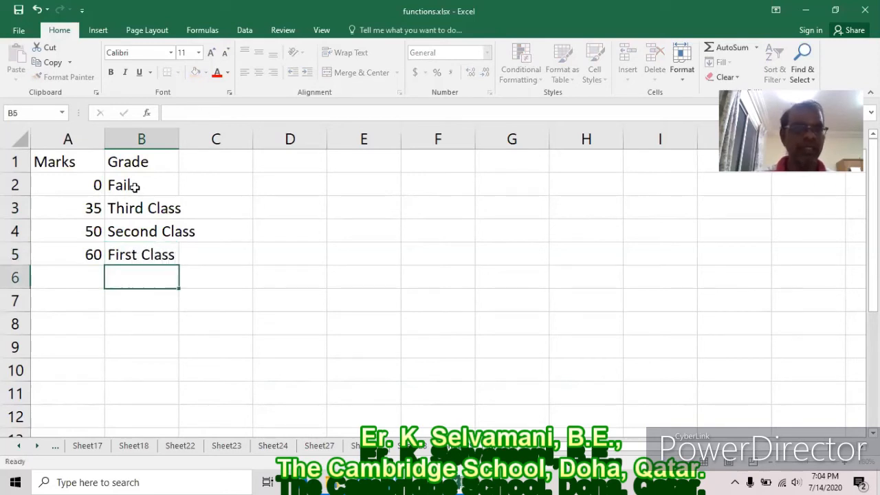
double_click(178, 135)
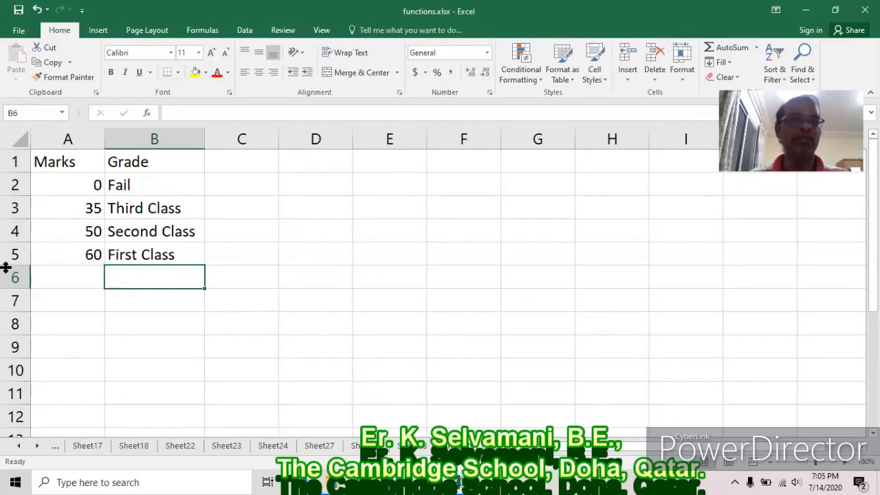
Examine the nested IF formula in C2 on the student grades sheet.
left_click(415, 451)
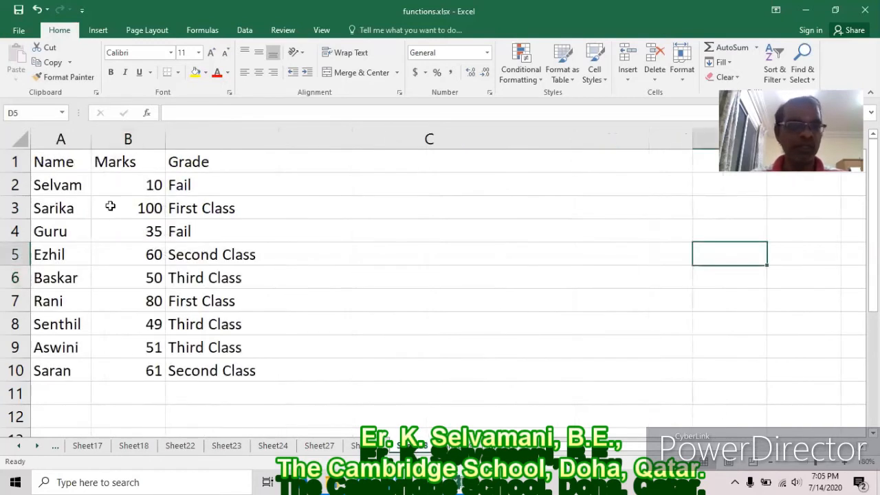
left_click(235, 187)
double_click(236, 187)
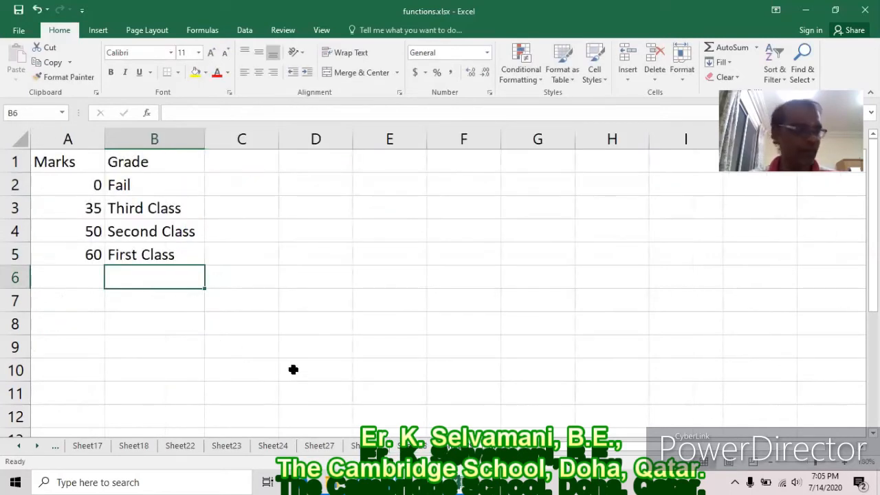
left_click(270, 174)
left_click(258, 162)
type("Name")
key("Escape")
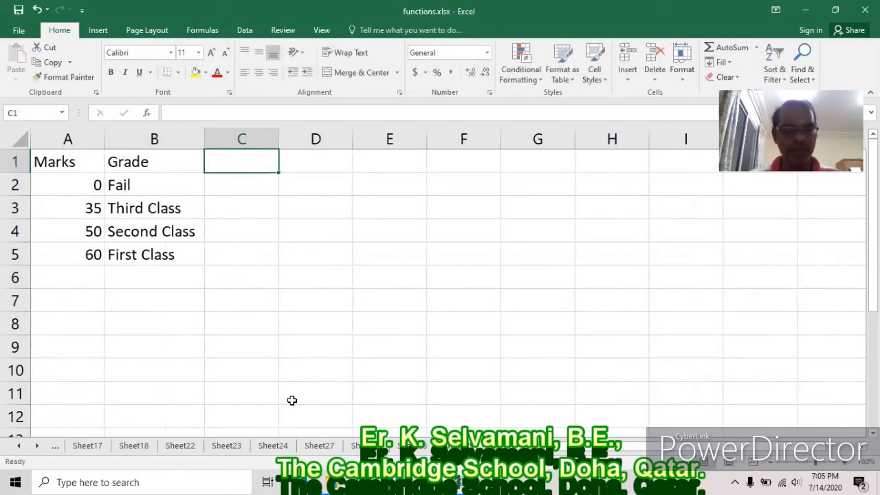
Copy the names and marks in A1:B10 of the student grades sheet to C1 of the limits sheet and select E1.
left_click(421, 448)
left_click_drag(57, 163, 124, 377)
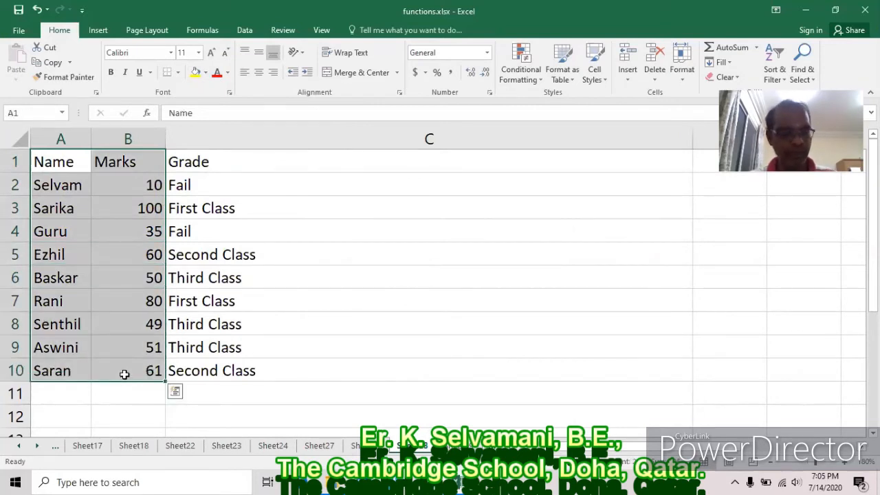
key("ctrl+c")
key("ctrl+Page_Up")
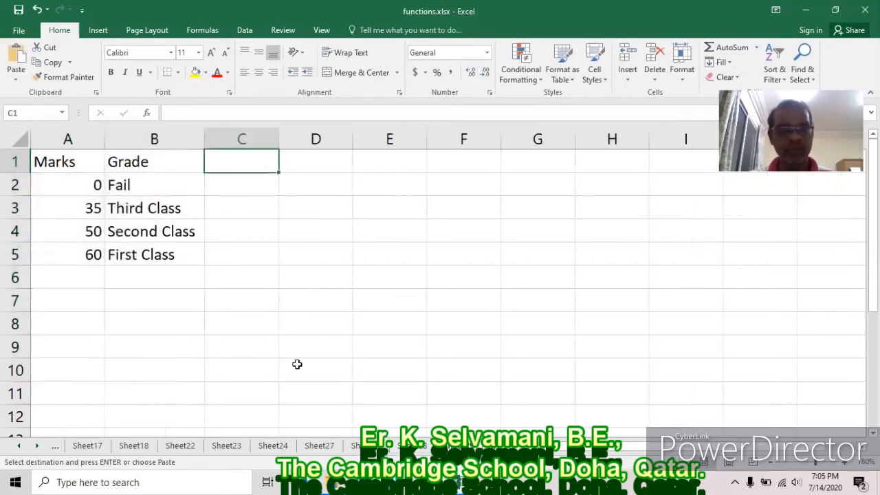
key("ctrl+v")
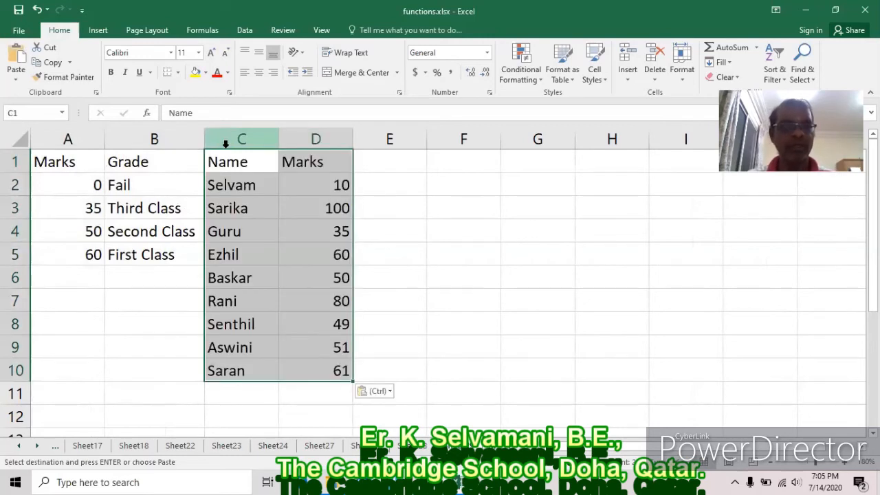
left_click(389, 158)
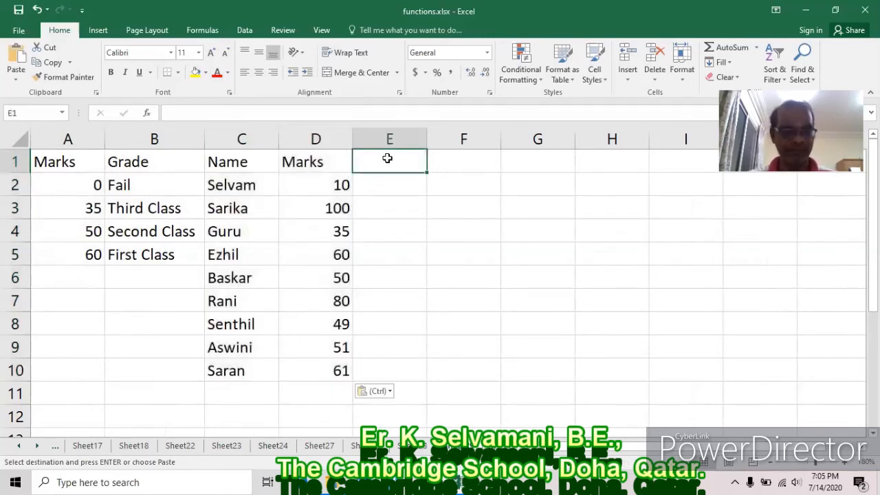
Enter the heading Grade in E1 and widen column E to make room for the lookup formulas.
type("Grade")
key("Return")
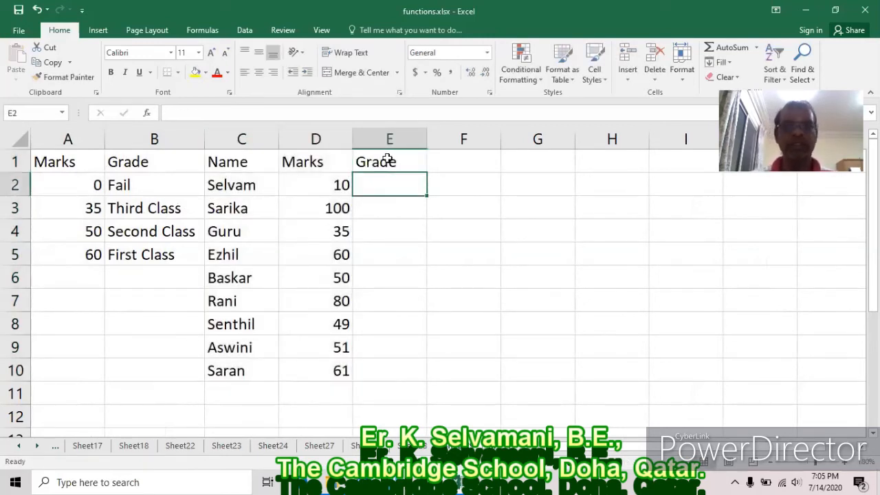
left_click_drag(425, 137, 684, 138)
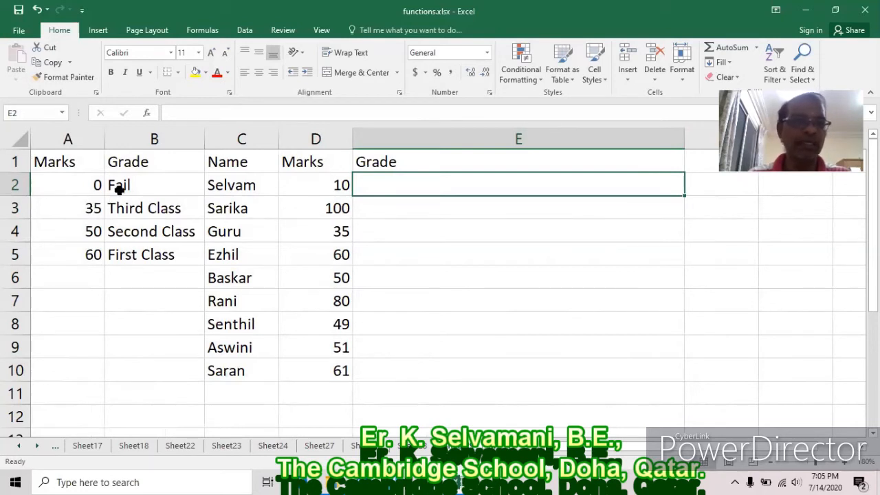
left_click(426, 207)
left_click(412, 230)
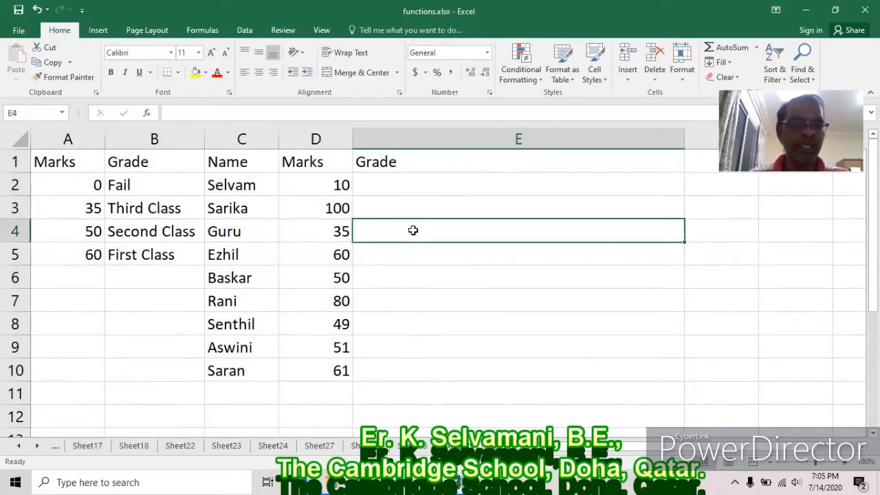
Enter the exact-match formula =VLOOKUP(D2,A1:B5,2,0) in E2 and review it.
left_click(418, 183)
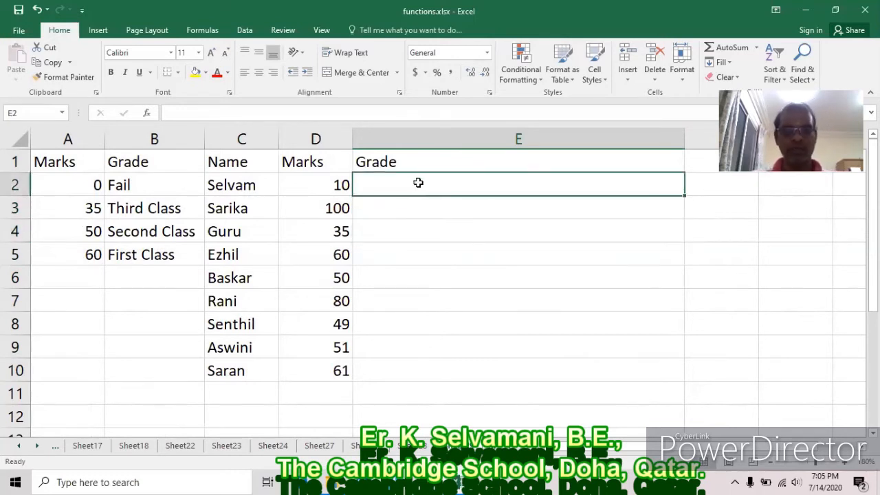
type("=vll")
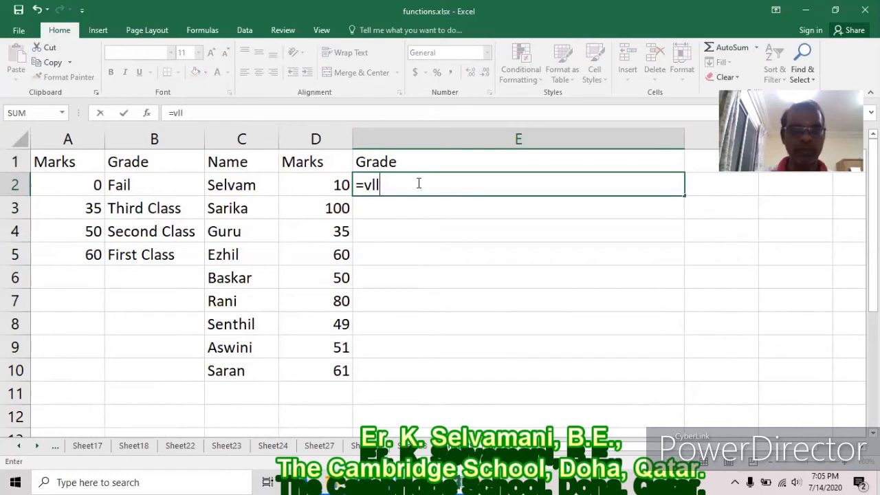
key("BackSpace")
type("ookup(")
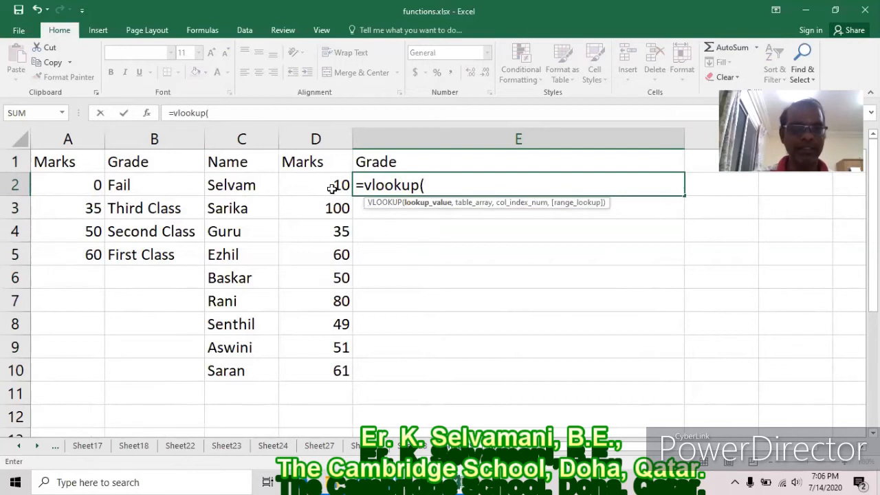
type("d2,")
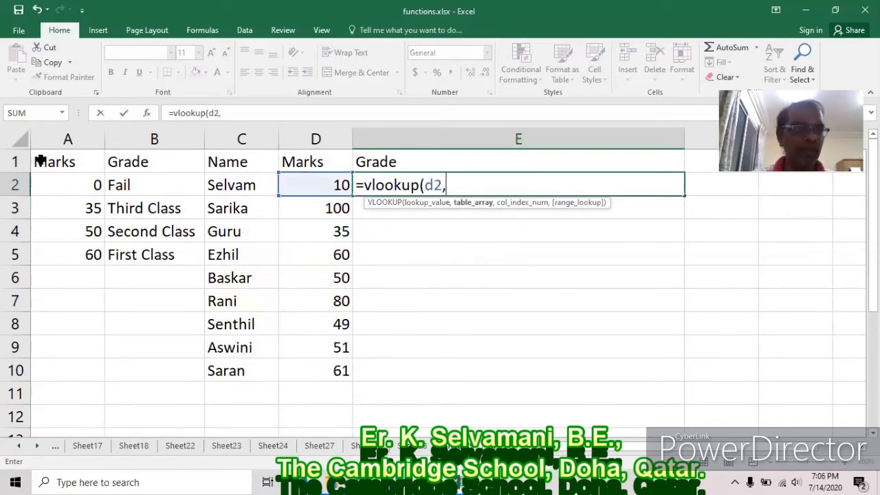
type("a")
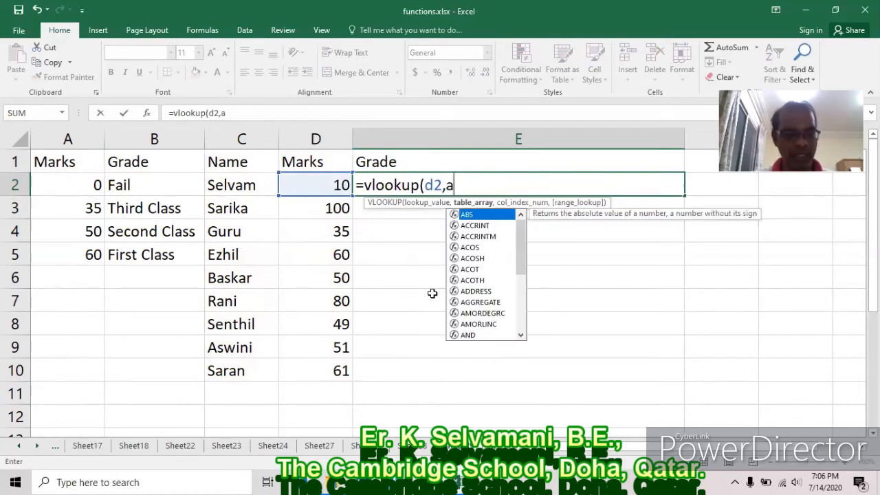
type("1:b5")
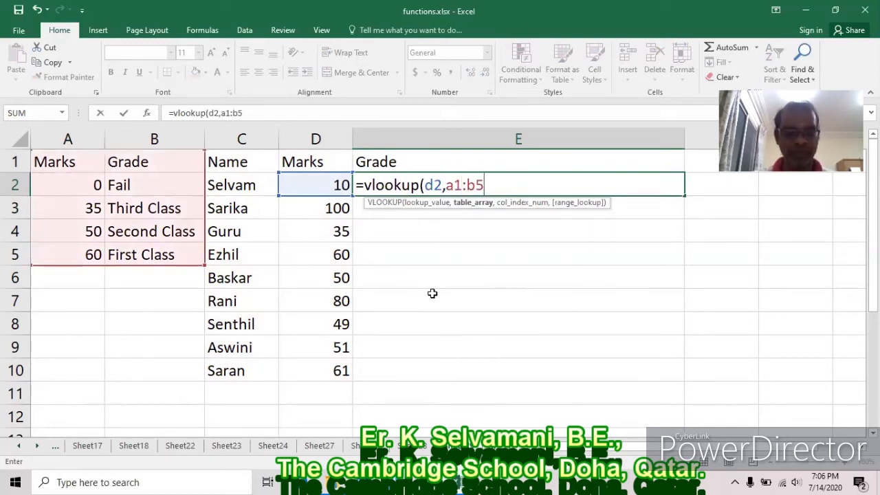
type(",2,")
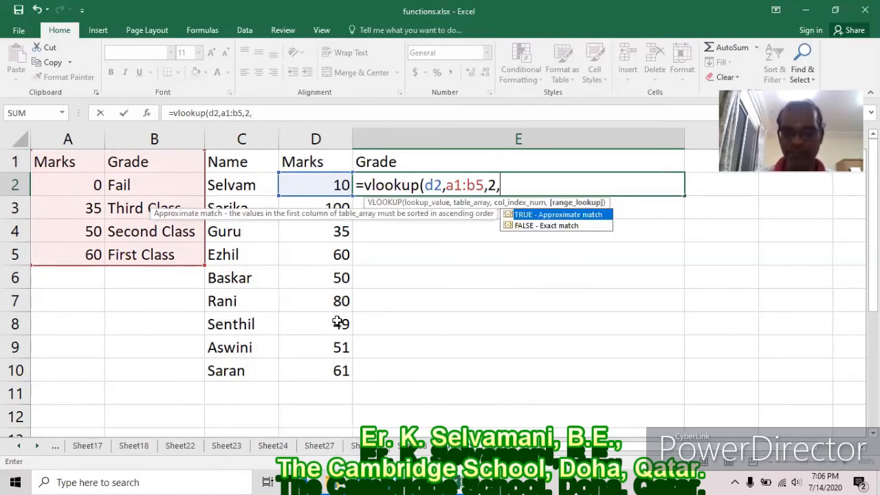
type("0)")
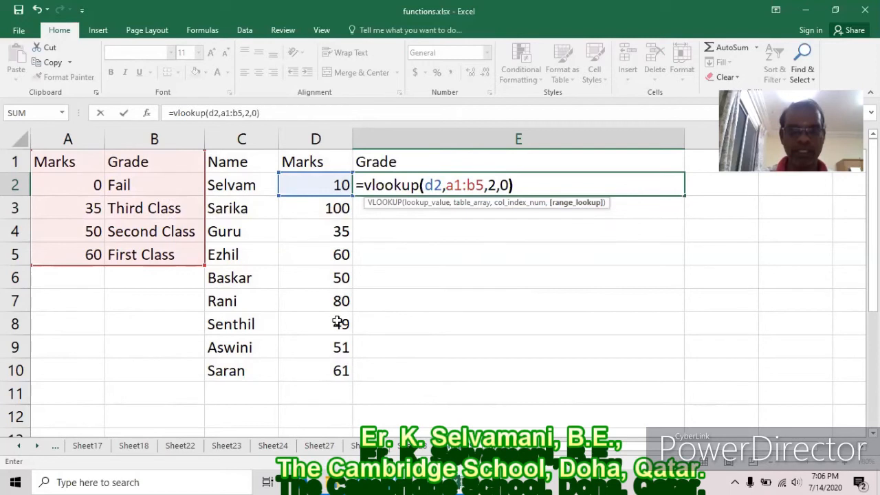
key("Return")
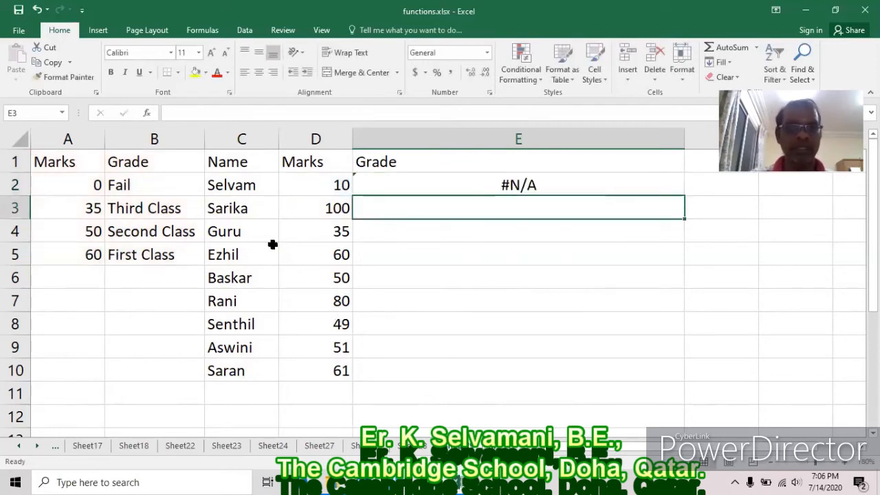
left_click(721, 277)
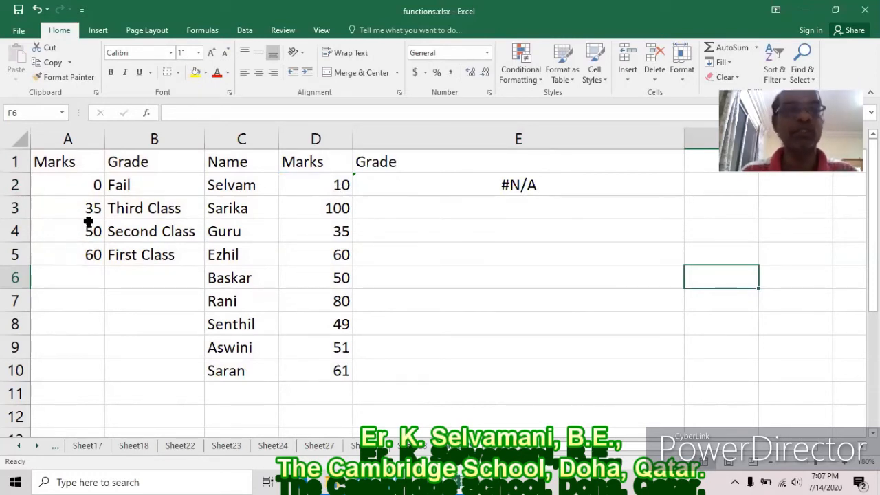
left_click(391, 183)
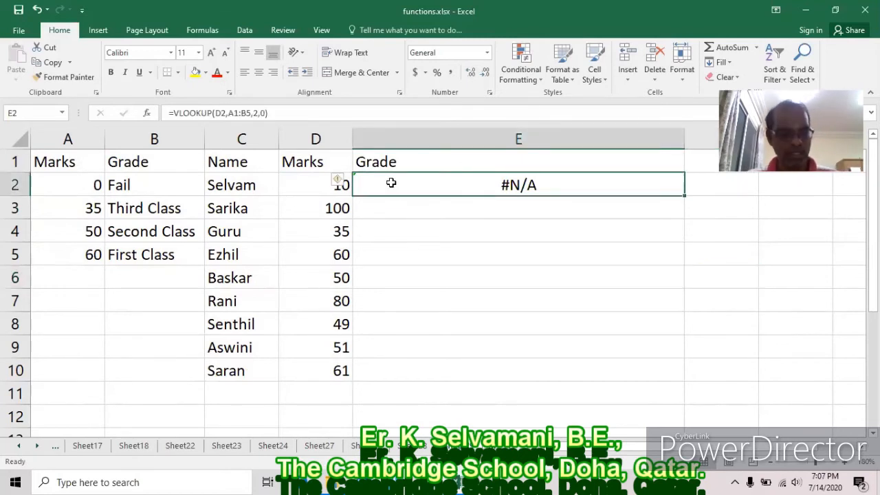
double_click(390, 183)
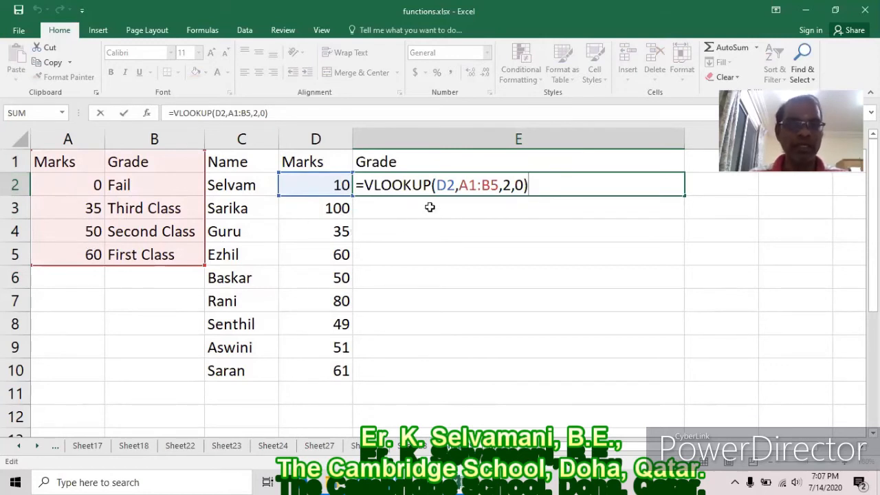
Enter the exact-match formula =VLOOKUP(D4,A1:B5,2,0) in E4 and review it.
left_click(415, 233)
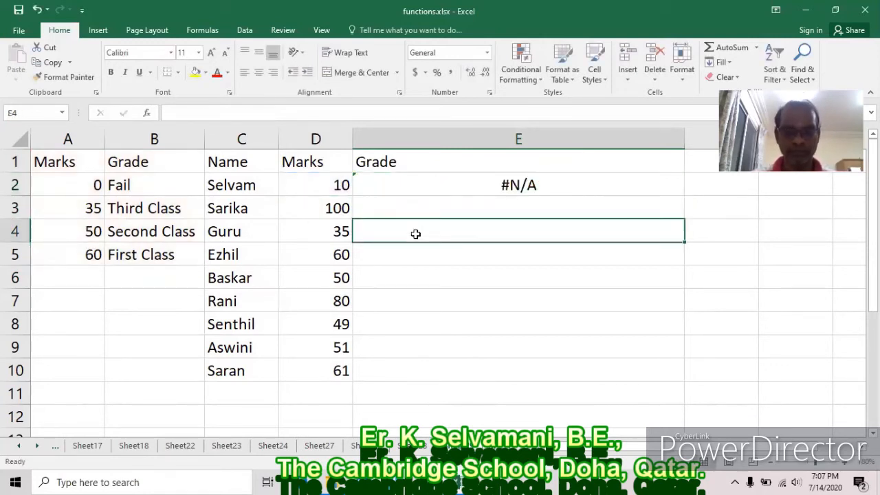
type("=vllo")
key("BackSpace")
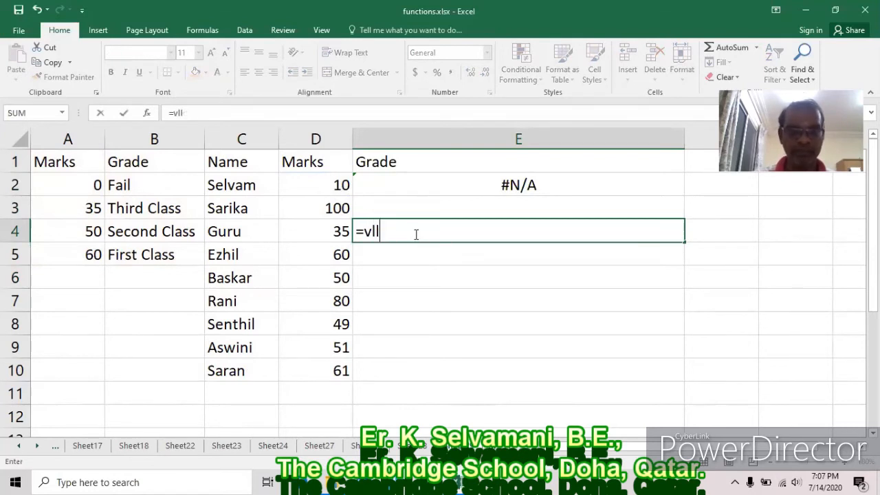
key("BackSpace")
type("ookup(")
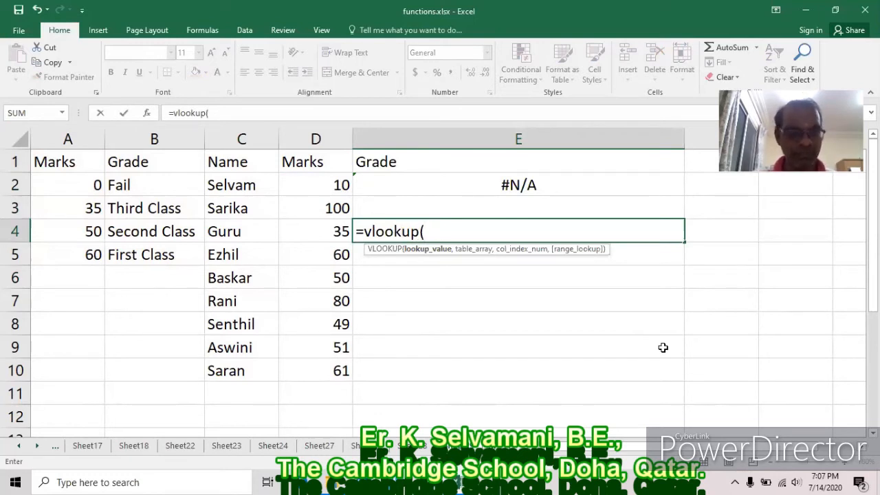
type("d4,")
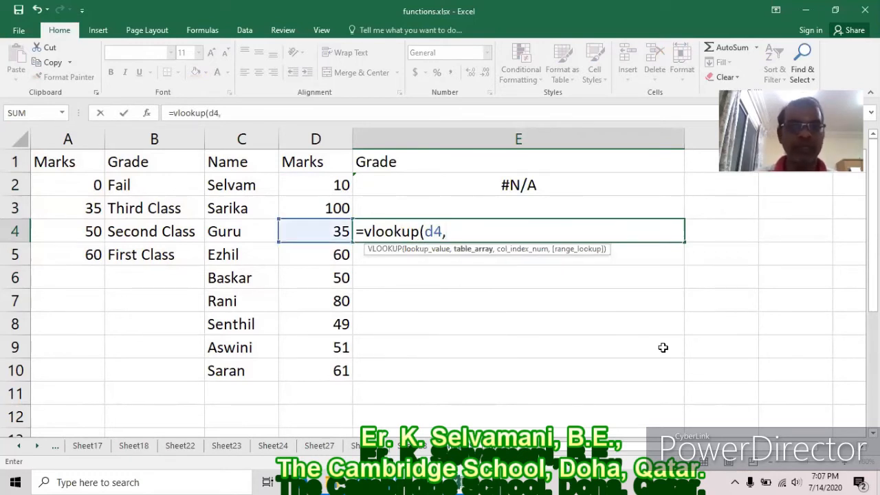
type("a1")
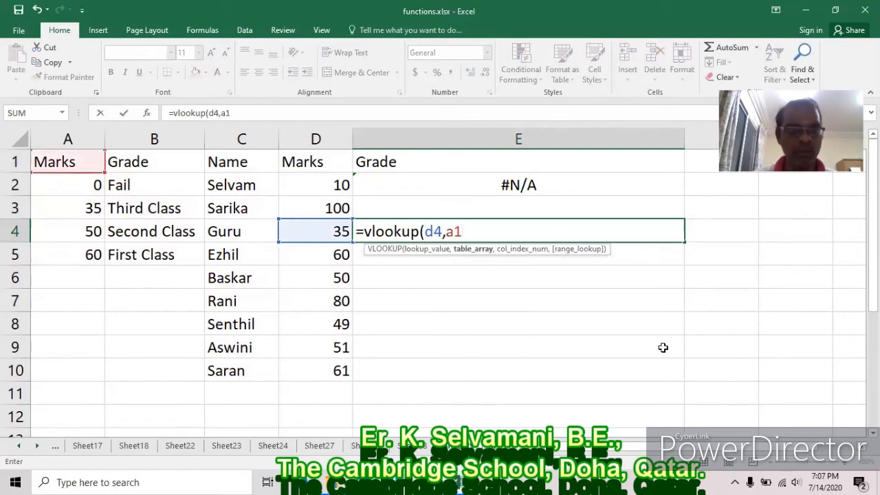
type(":b5")
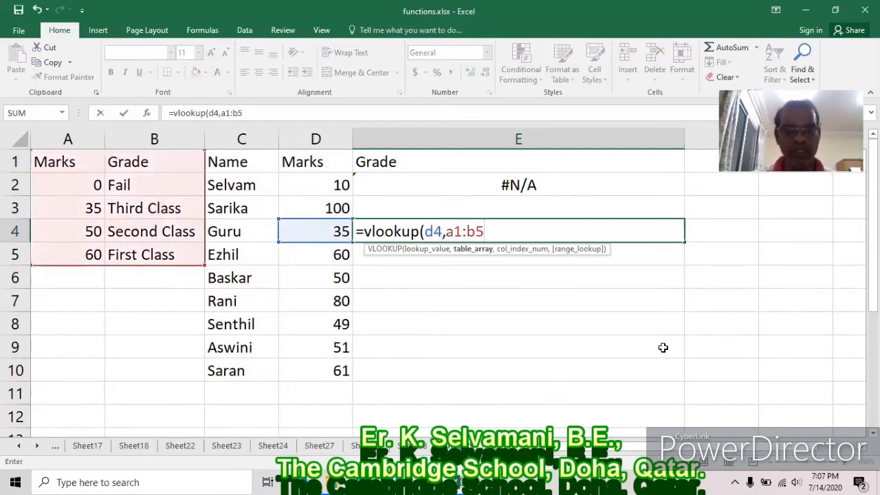
type(",2,0)")
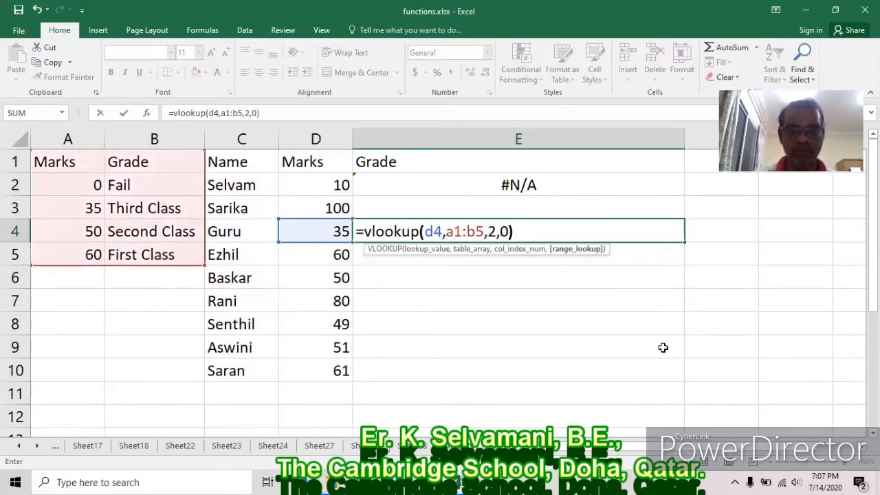
key("Return")
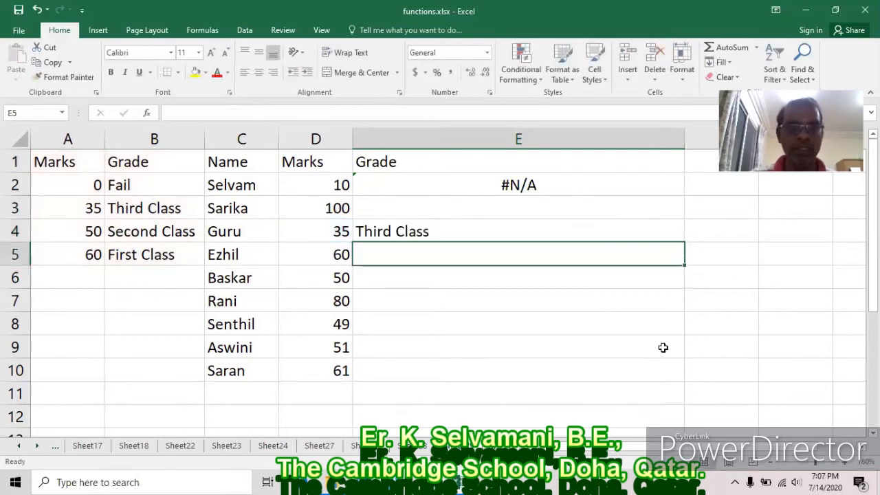
left_click(405, 231)
double_click(410, 232)
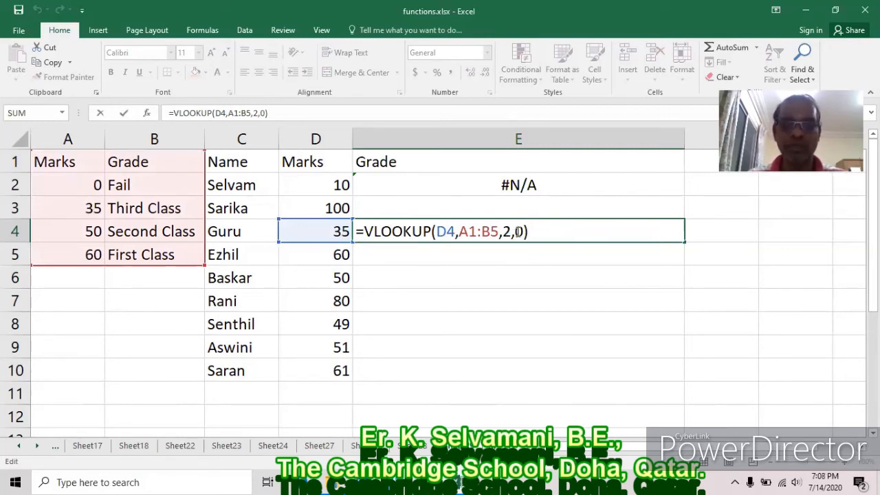
key("ctrl+Return")
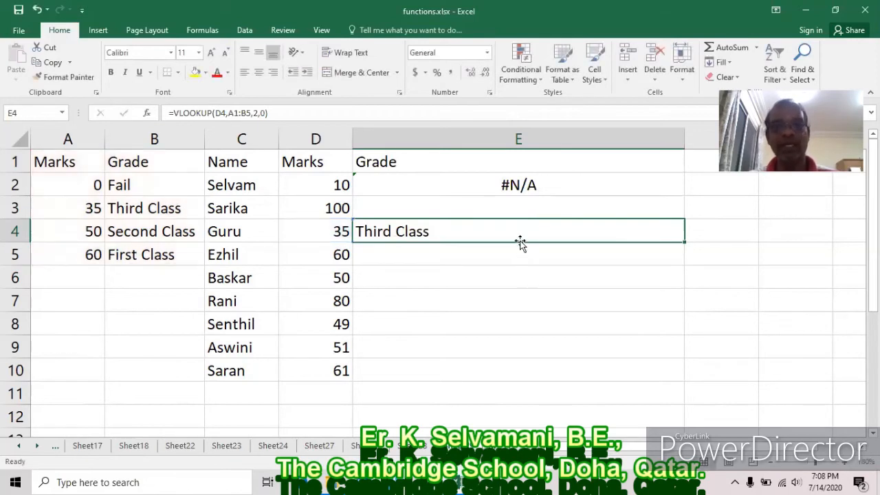
Change the last argument of the VLOOKUP formula in E2 to 1 for an approximate match.
left_click(529, 185)
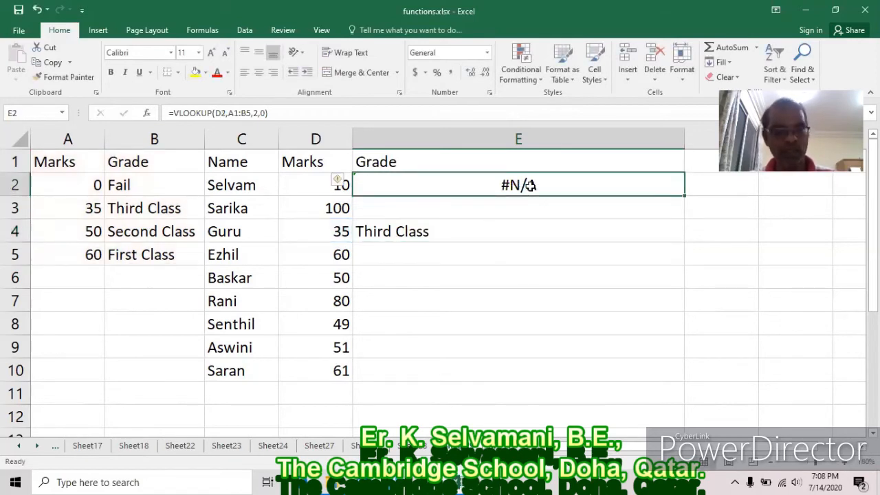
double_click(529, 185)
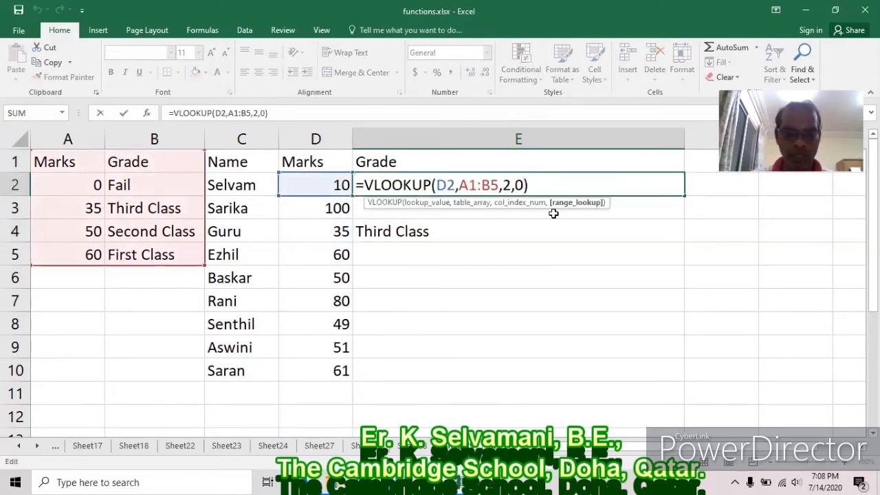
key("BackSpace")
type("1")
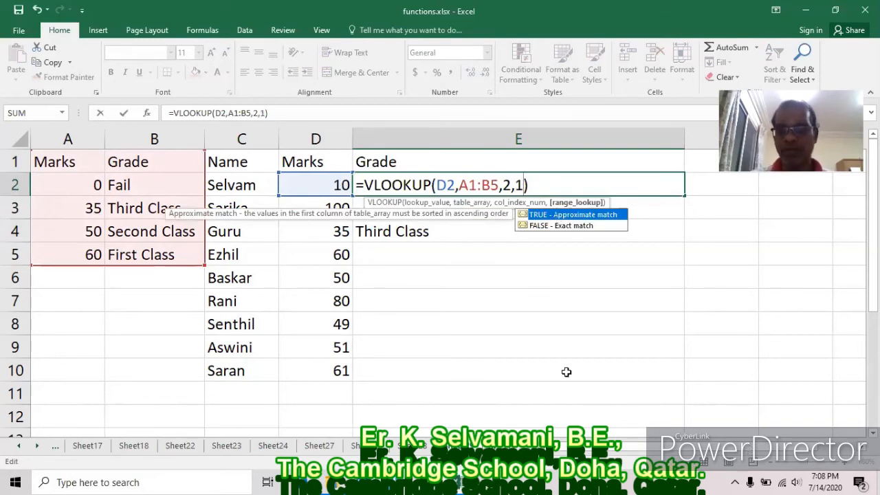
key("Return")
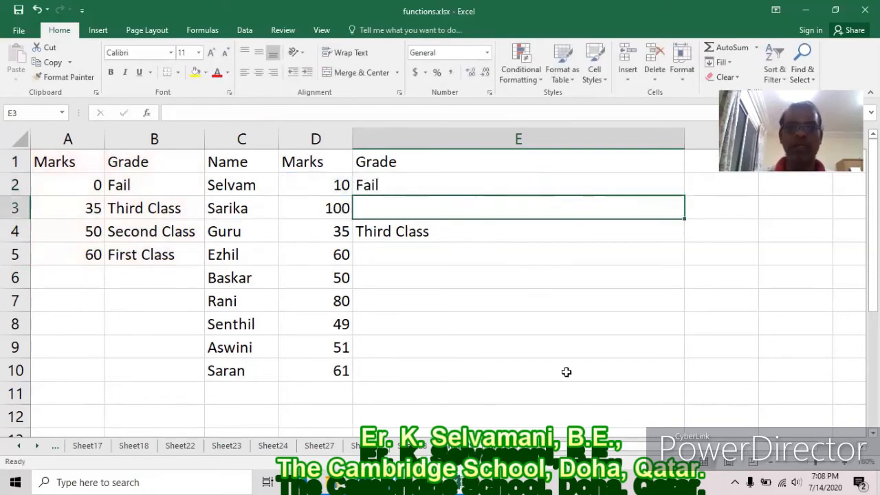
Examine the arguments and referenced ranges of the VLOOKUP formula in E2, and leave E2 selected.
left_click(397, 187)
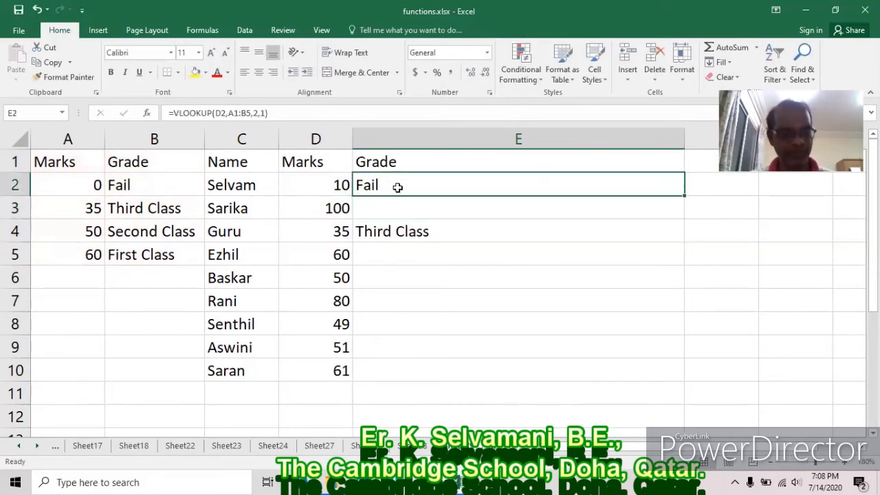
double_click(398, 187)
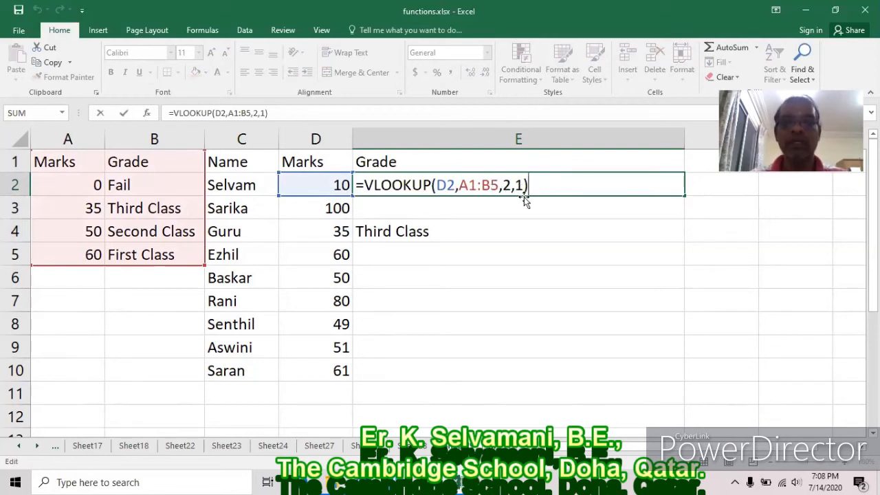
left_click(565, 366)
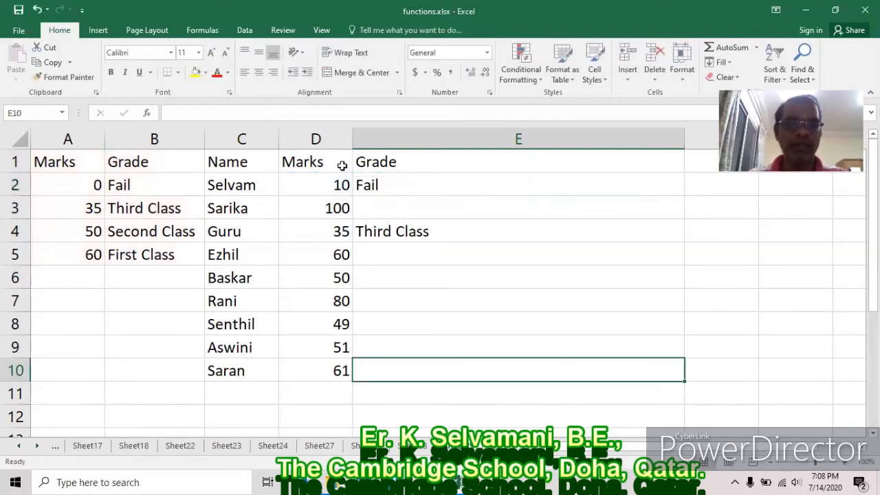
left_click(372, 183)
key("F2")
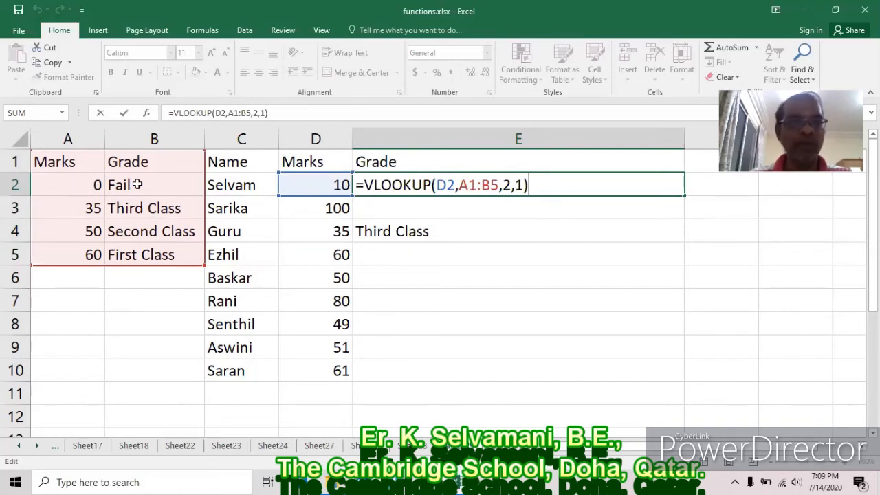
key("Return")
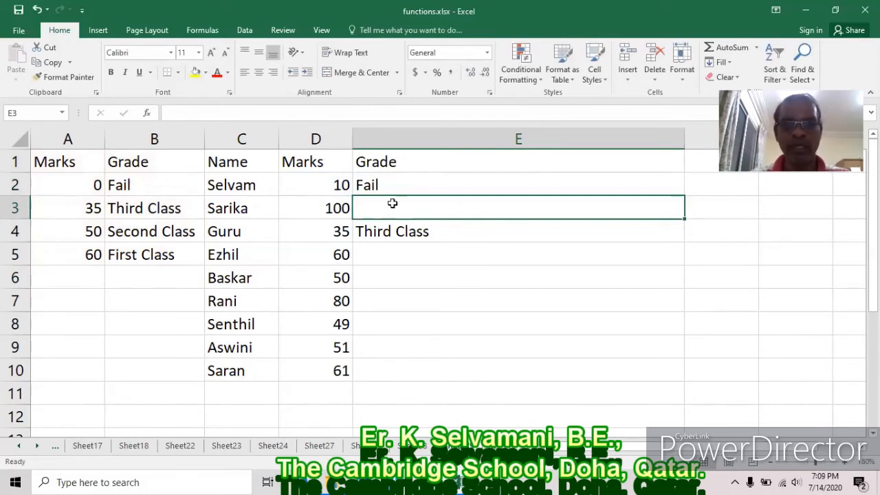
left_click(410, 188)
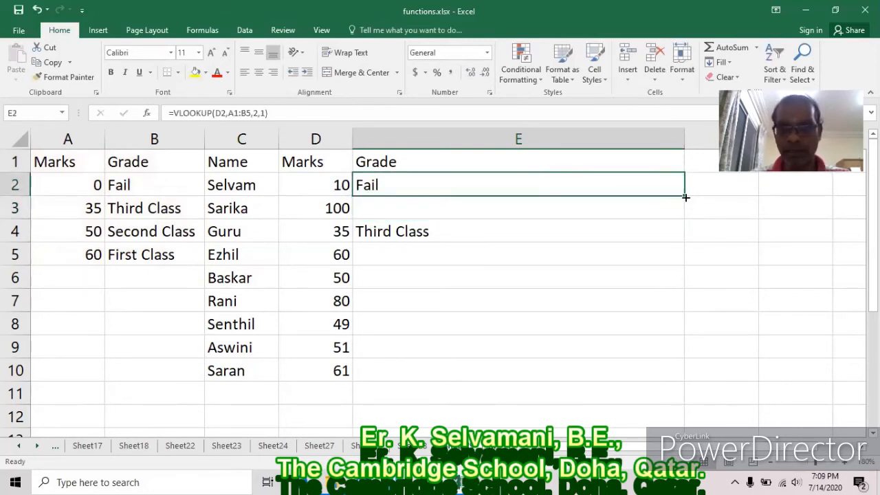
Copy the VLOOKUP formula from E2 into E3 and review which lookup cell and table range it references.
left_click_drag(685, 198, 685, 211)
left_click(391, 208)
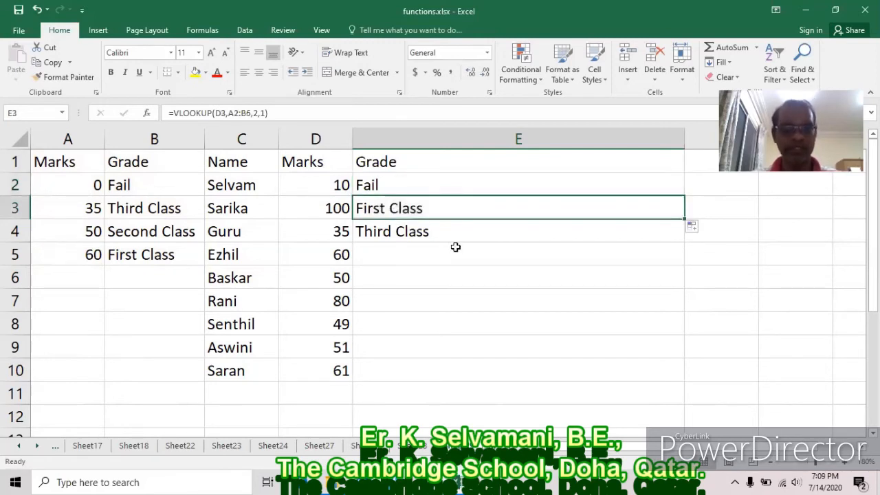
key("F2")
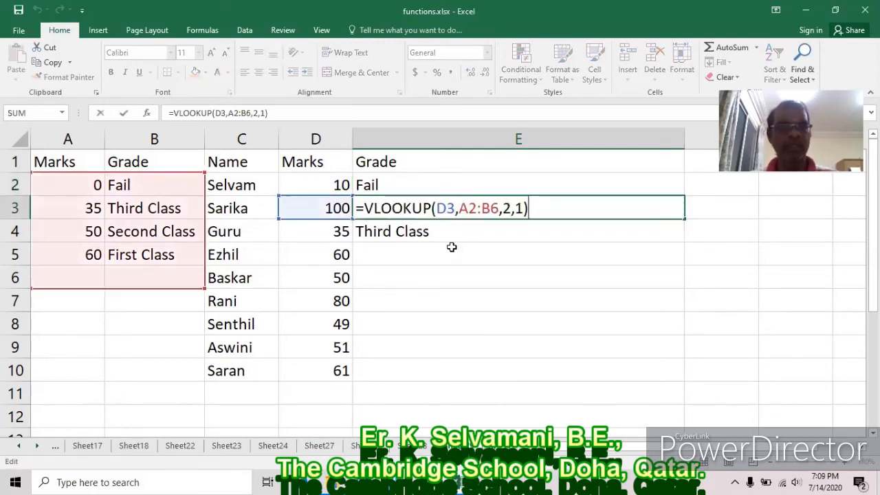
left_click(495, 300)
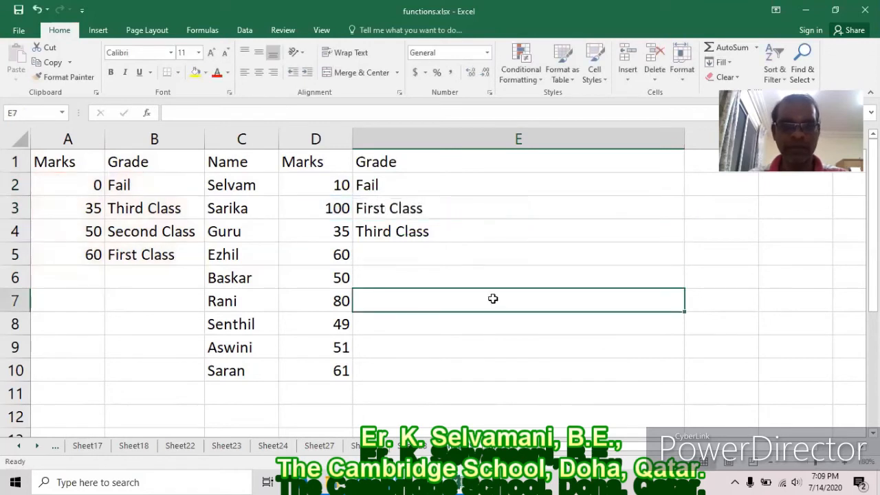
key("Up")
key("Up")
key("Up")
key("Up")
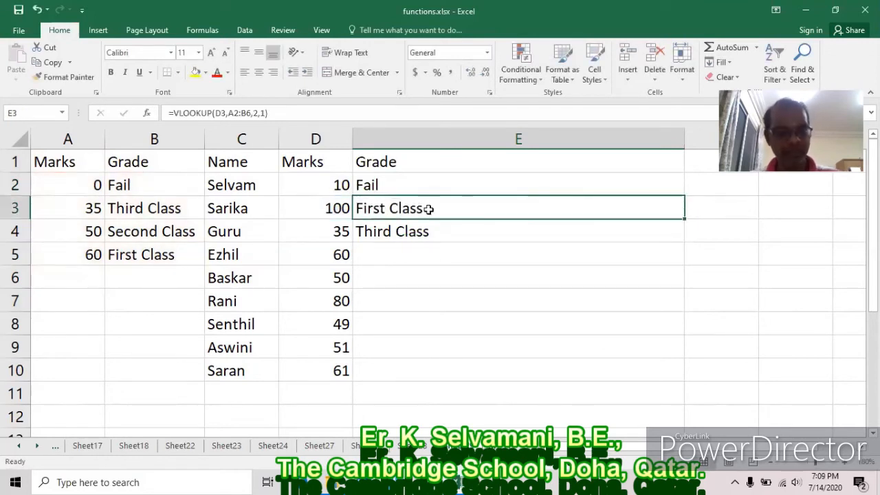
double_click(428, 208)
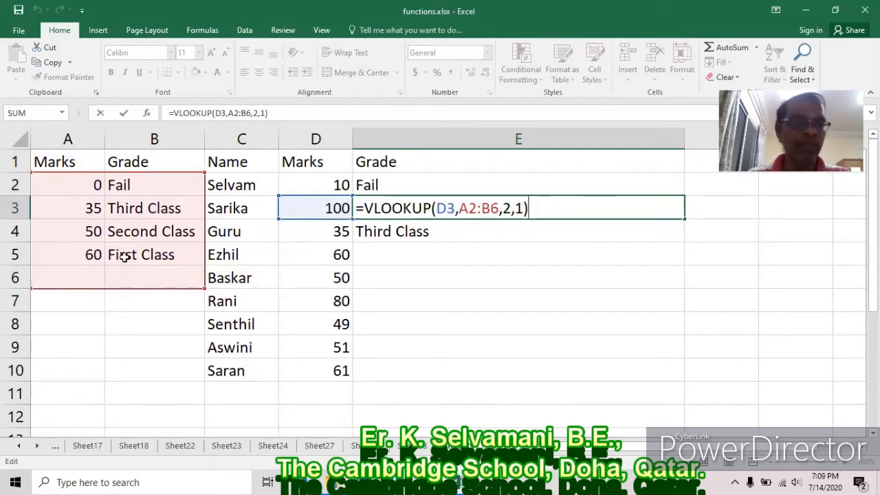
key("Return")
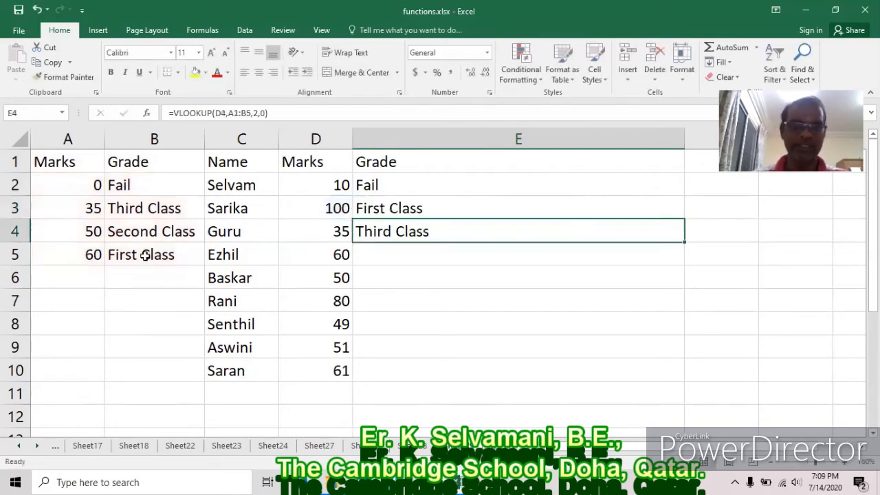
Copy the VLOOKUP formula from E3 into E4 and review its referenced table range.
left_click(510, 211)
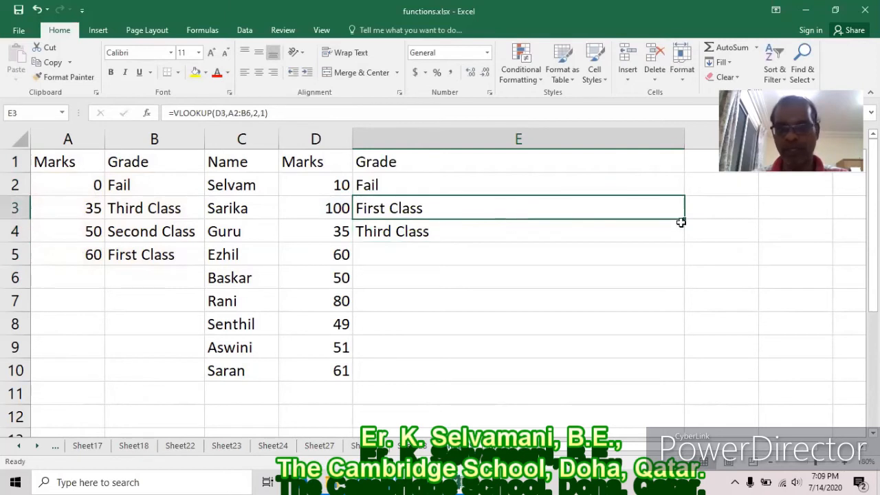
left_click_drag(683, 219, 685, 235)
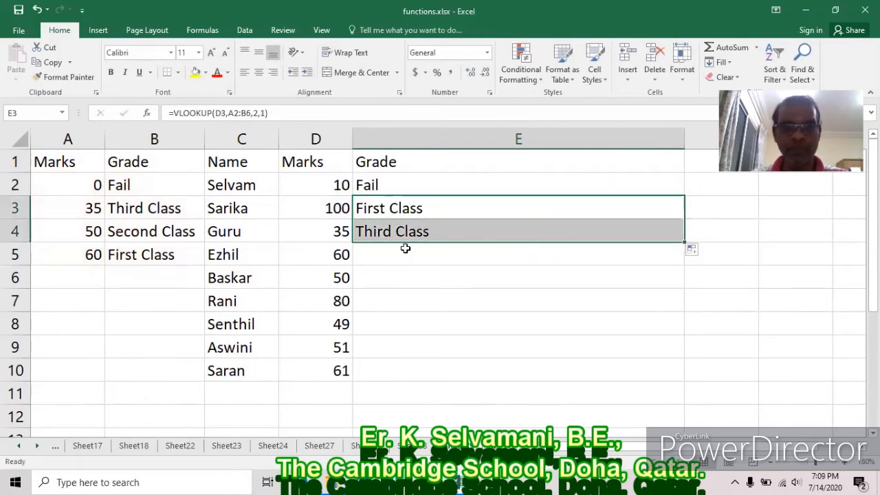
left_click(398, 230)
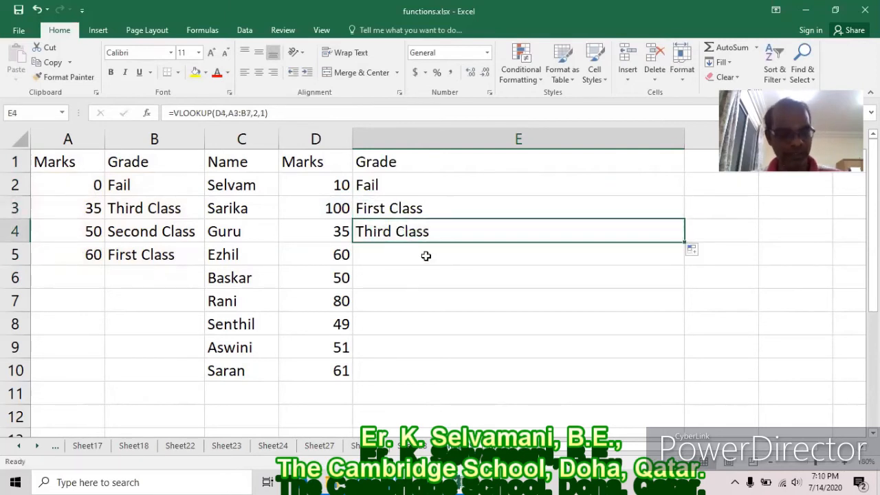
key("F2")
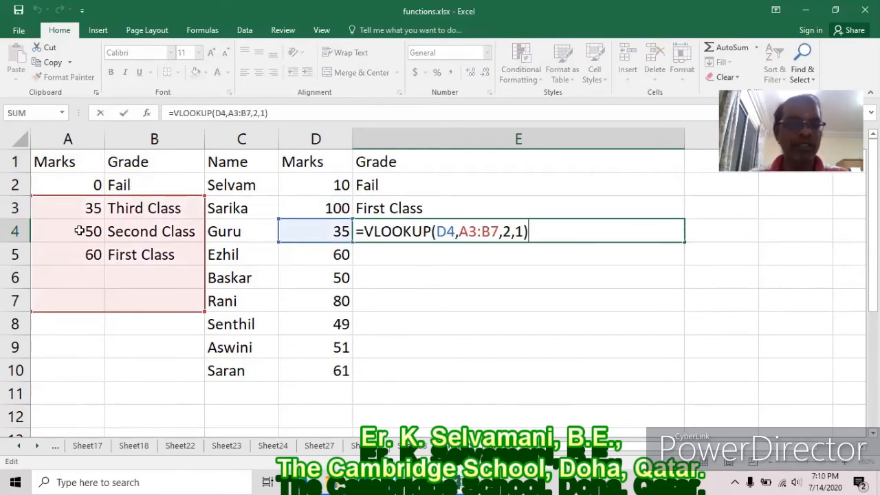
left_click(472, 309)
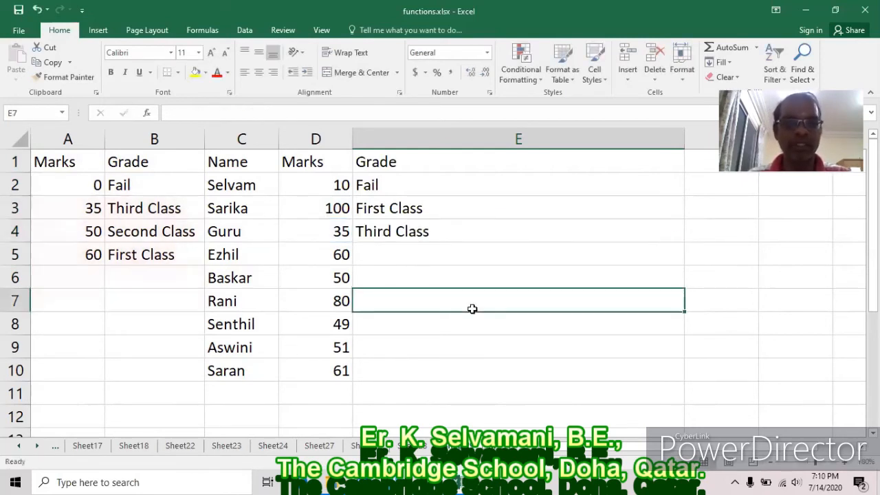
Fill the VLOOKUP formula from E4 down to E10 and review the references in E5.
left_click(515, 227)
left_click_drag(685, 241, 684, 373)
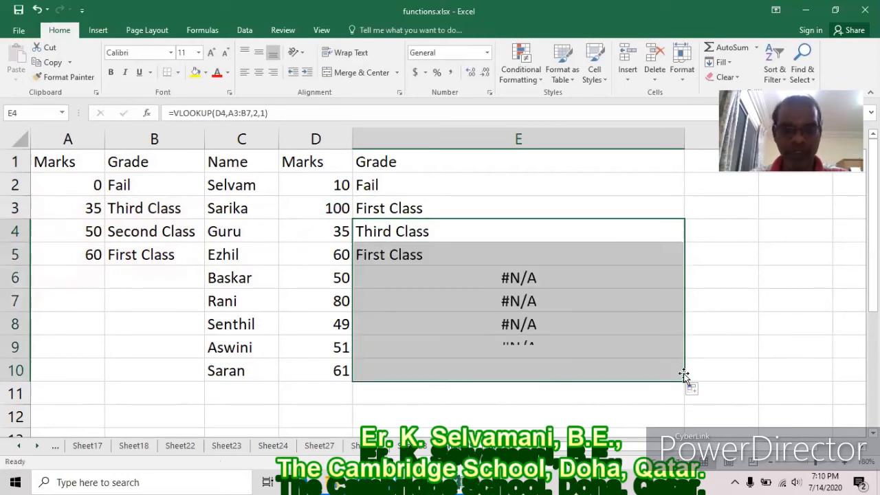
left_click(379, 254)
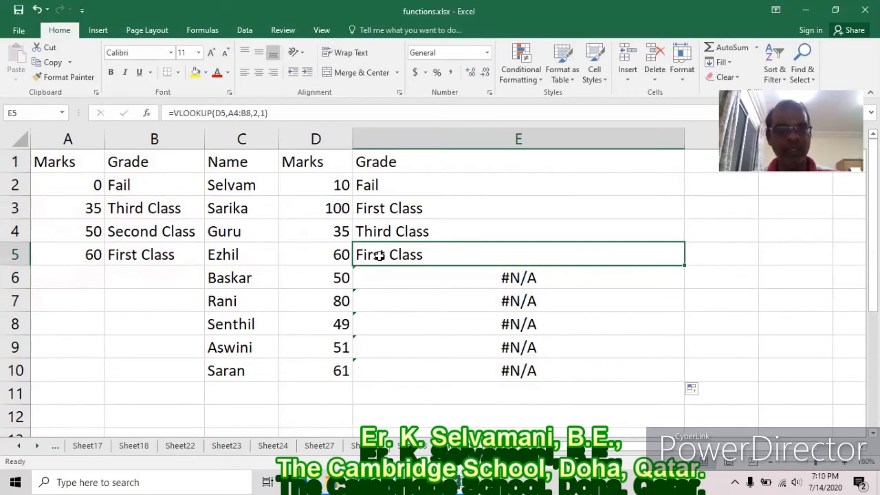
double_click(379, 254)
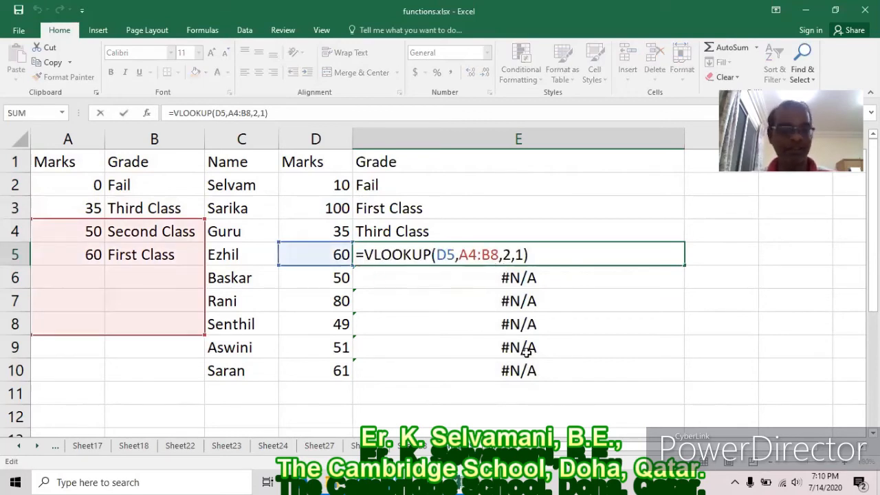
key("Escape")
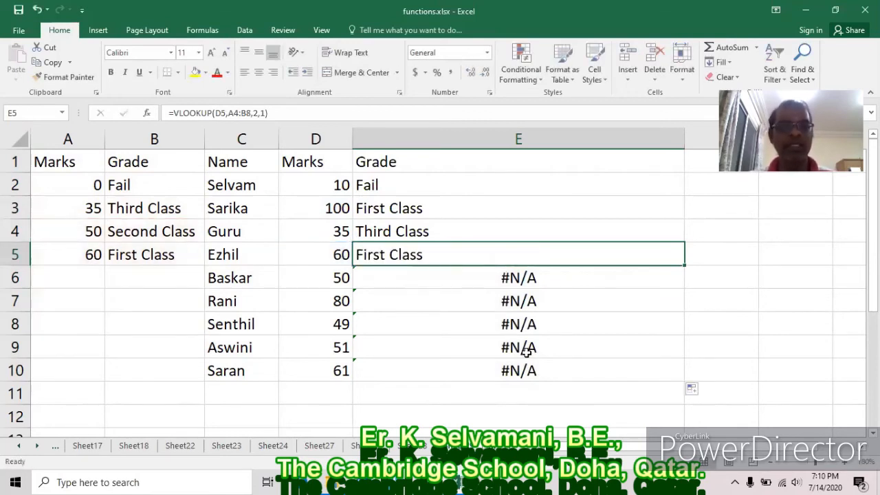
Compare the table ranges referenced by the VLOOKUP formulas in E2 and E3.
left_click(390, 184)
double_click(390, 184)
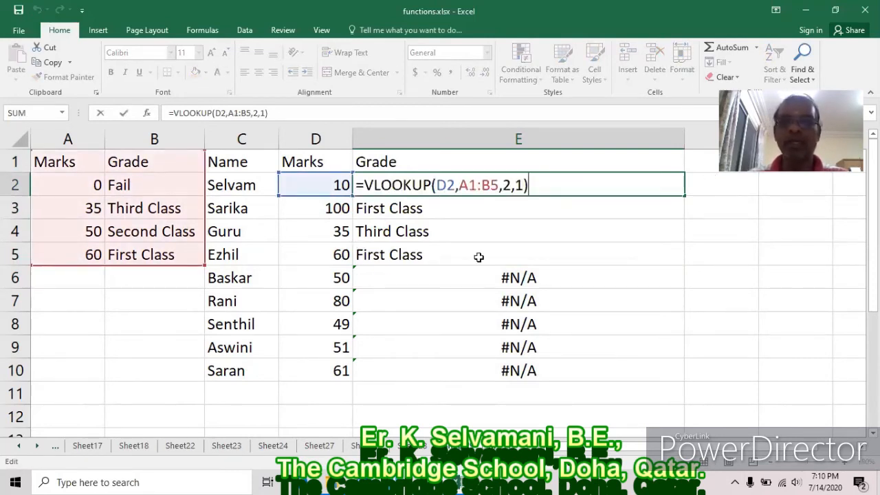
key("Return")
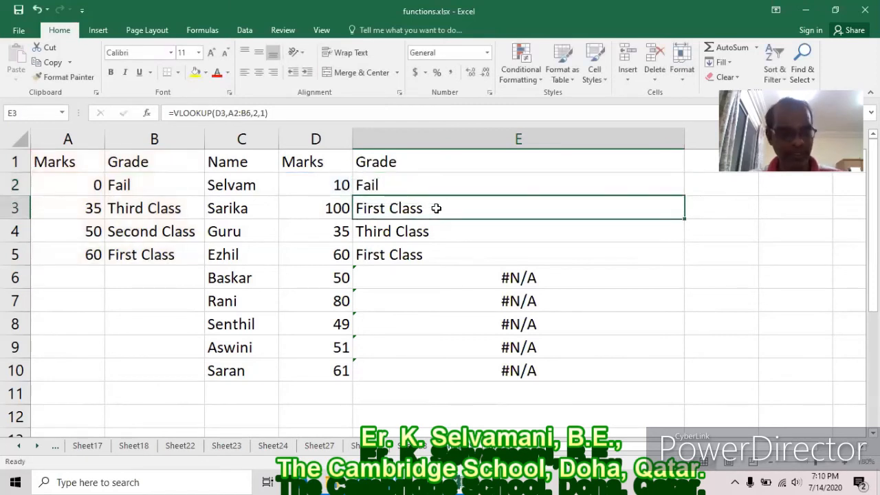
double_click(436, 208)
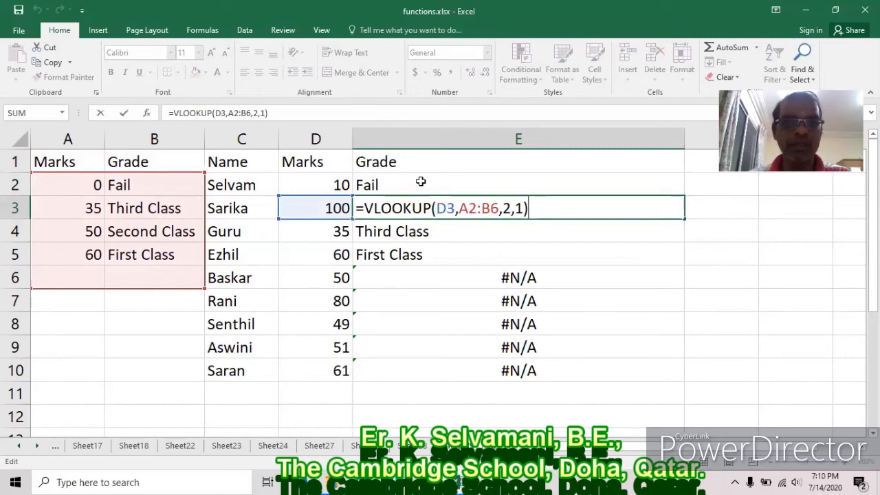
left_click(481, 186)
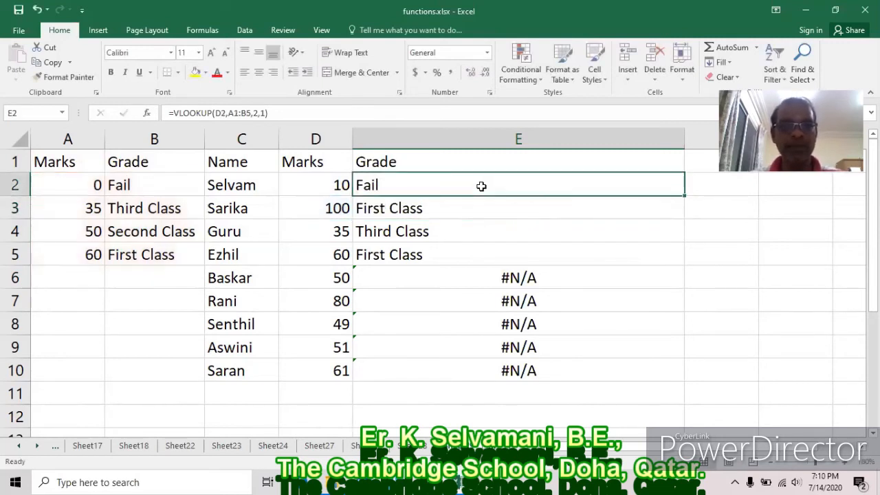
double_click(481, 186)
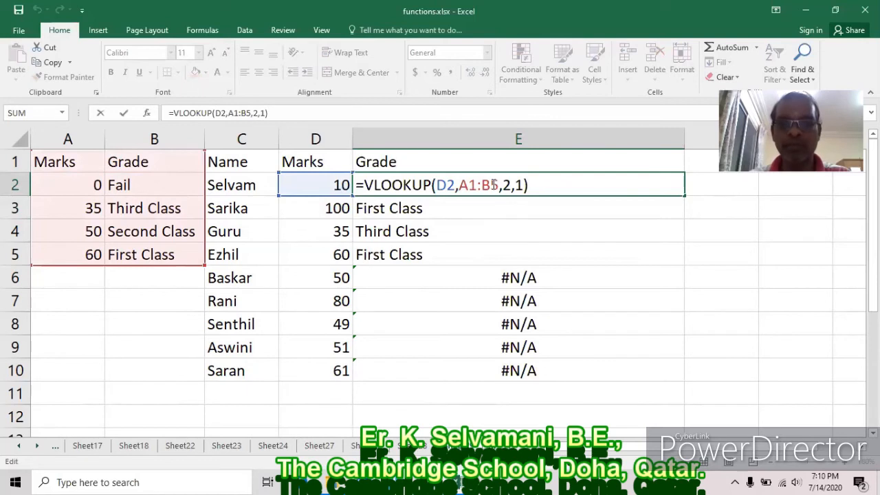
left_click(465, 209)
double_click(466, 209)
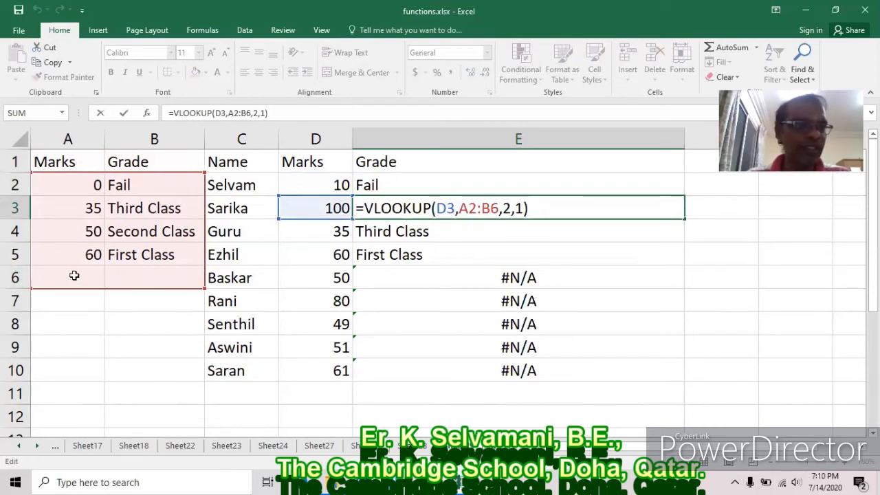
Examine the table ranges referenced by the VLOOKUP formulas in E6 and E7.
left_click(418, 275)
key("F2")
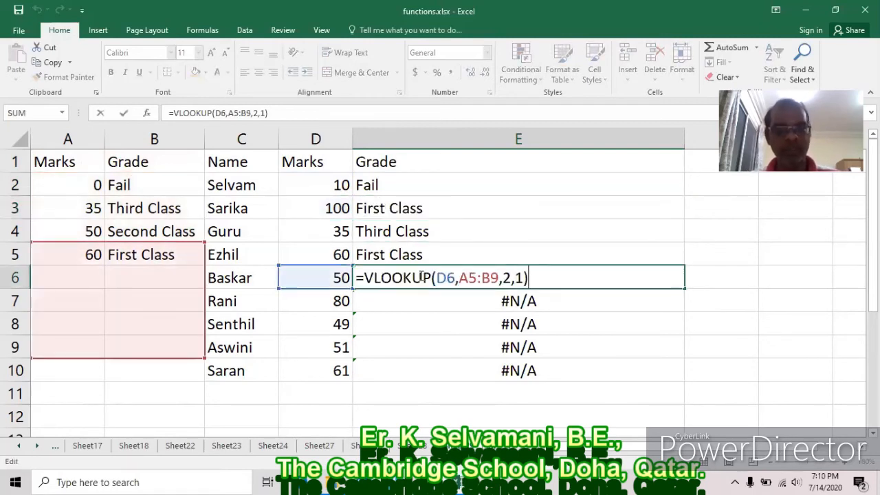
left_click(494, 302)
key("F2")
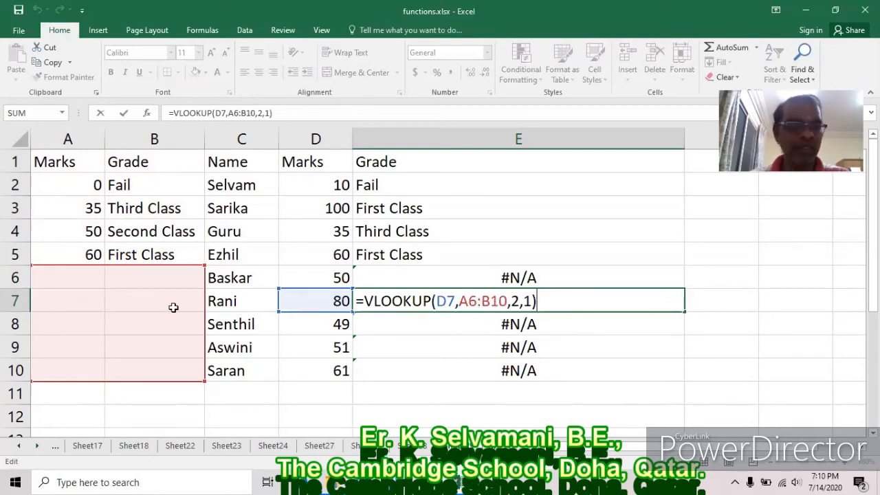
left_click(772, 352)
Recheck how the relative references differ between the VLOOKUP formulas in E2 and E3.
left_click(430, 186)
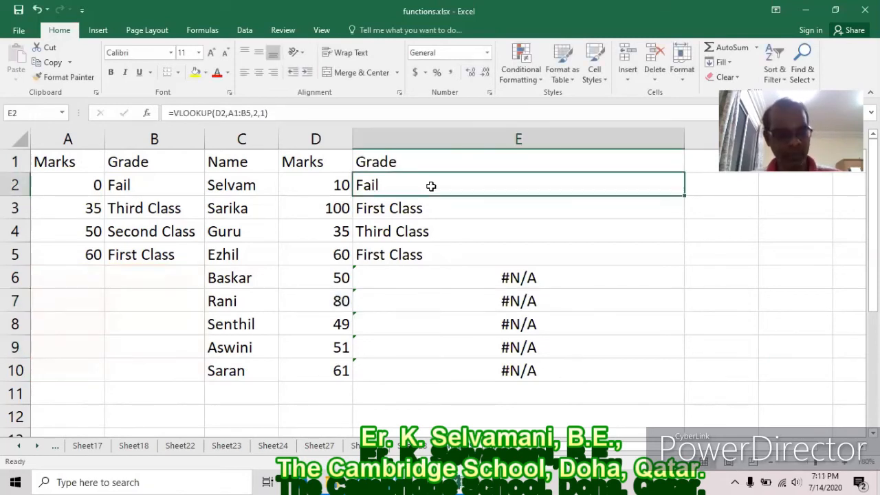
double_click(431, 185)
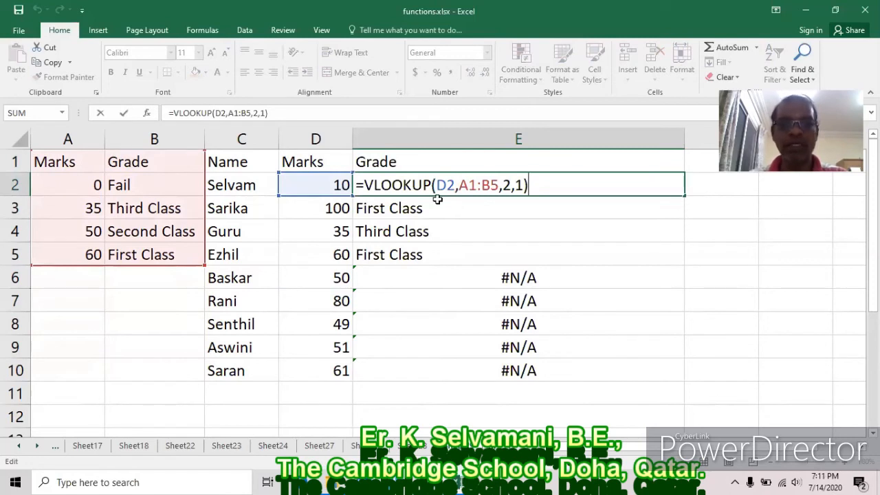
left_click(426, 213)
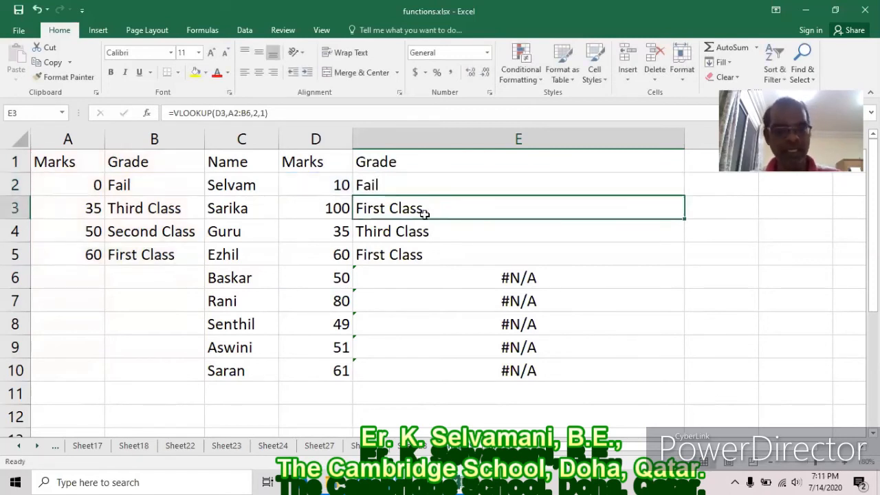
double_click(425, 214)
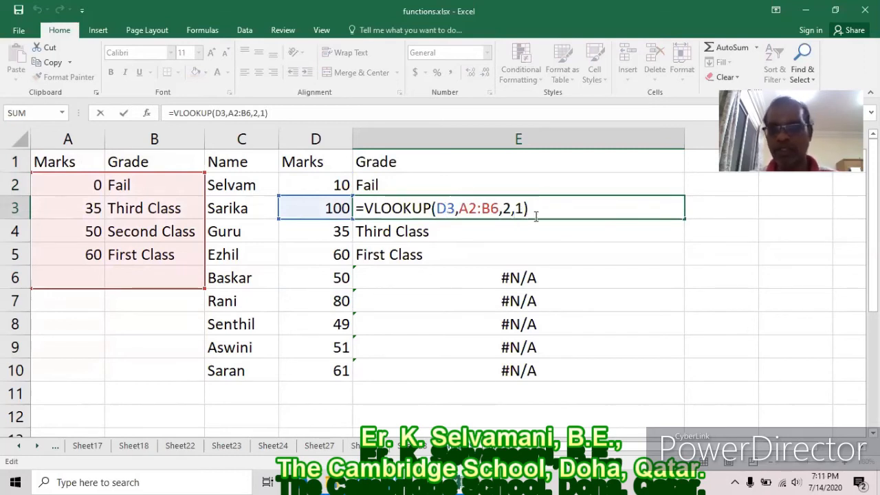
left_click(411, 185)
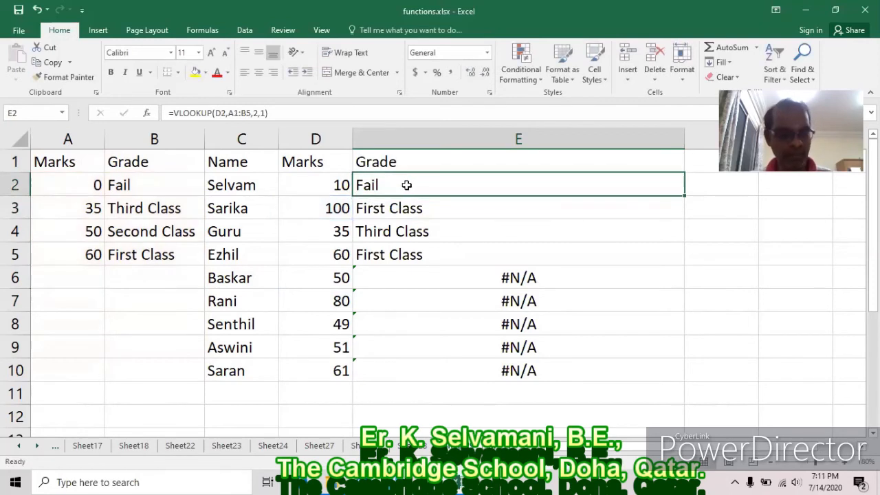
double_click(407, 184)
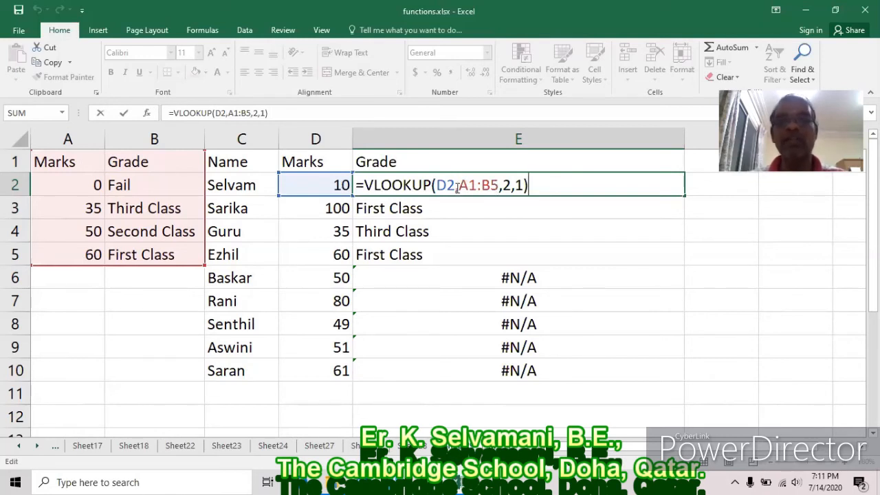
left_click(800, 300)
Fill the VLOOKUP formula from E2 down to E10 and check the table range in E3.
left_click(516, 184)
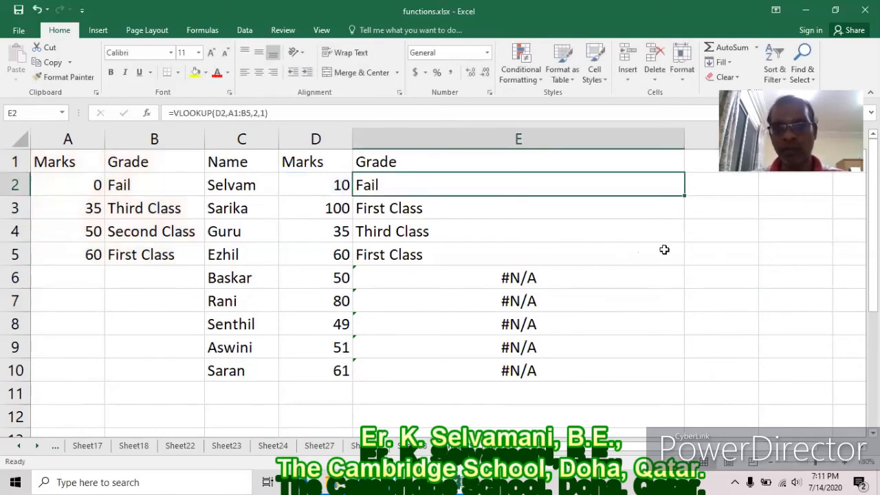
left_click_drag(686, 194, 667, 384)
left_click(405, 208)
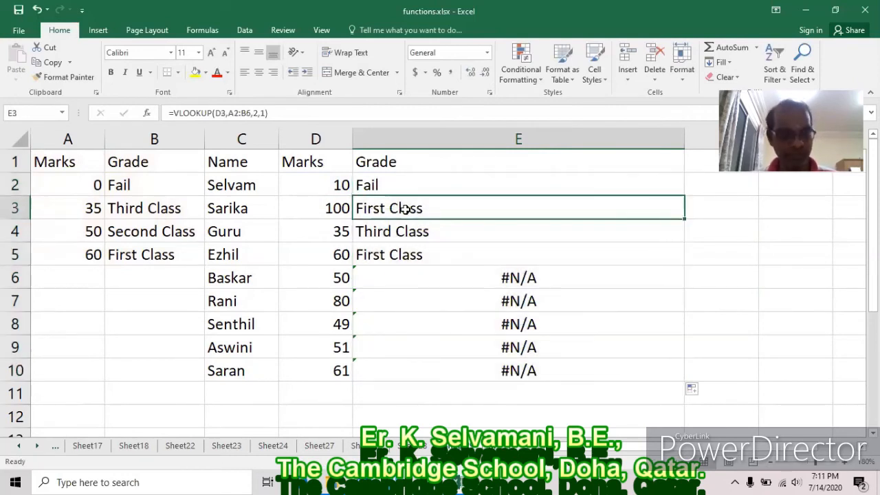
double_click(406, 208)
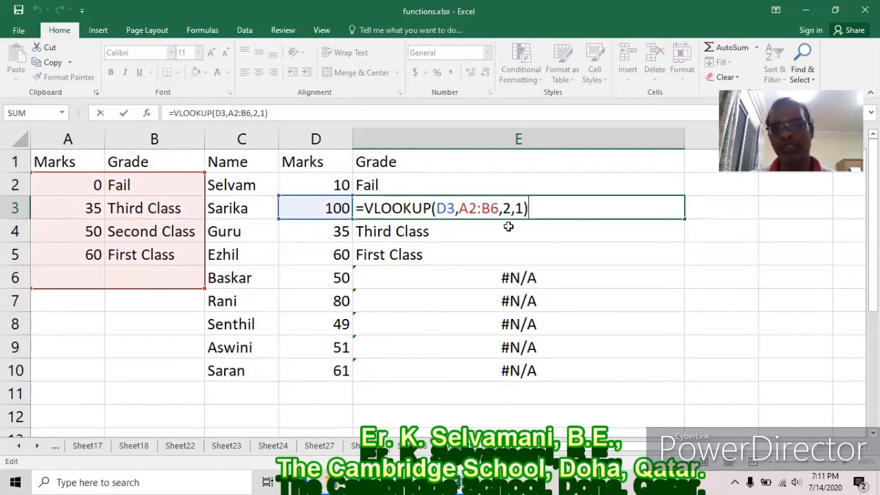
left_click(767, 299)
Make the table range in E2's VLOOKUP formula absolute as $A$1:$B$5.
left_click(442, 190)
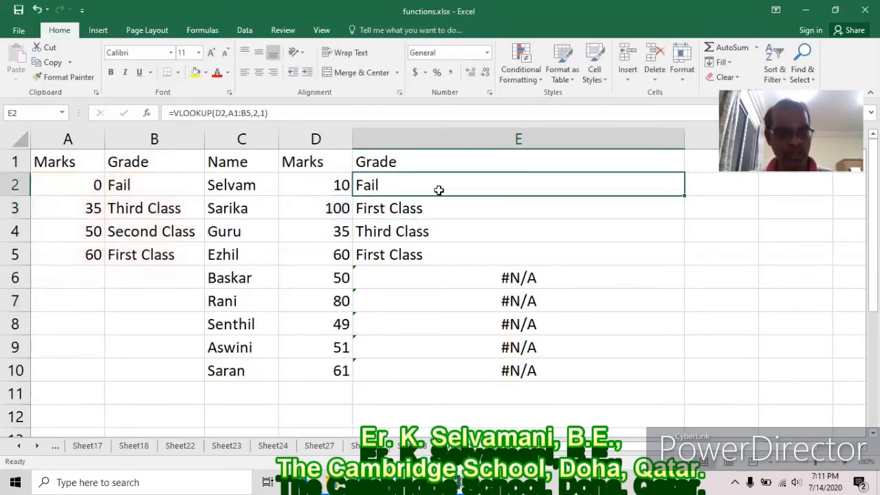
double_click(437, 191)
left_click(459, 187)
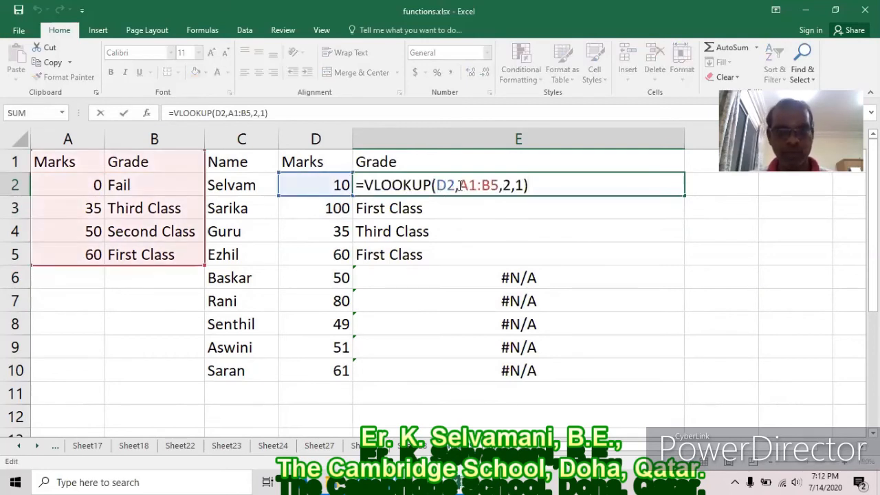
type("$")
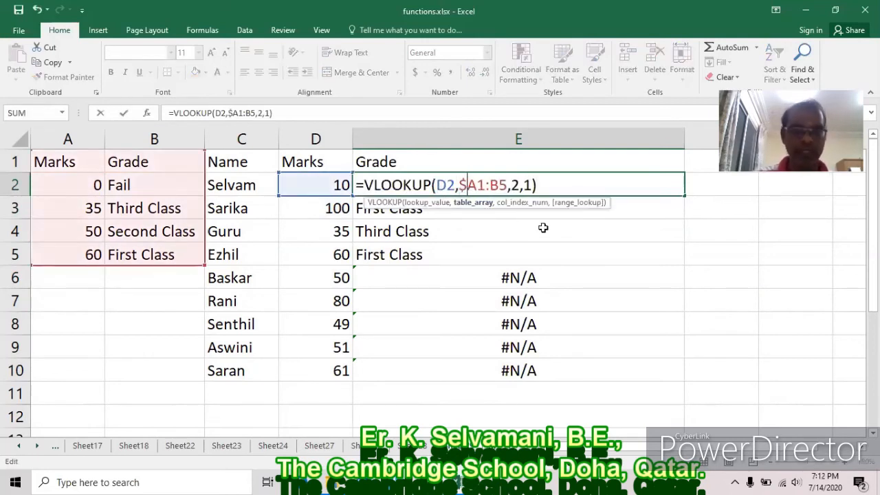
key("Right")
type("$A")
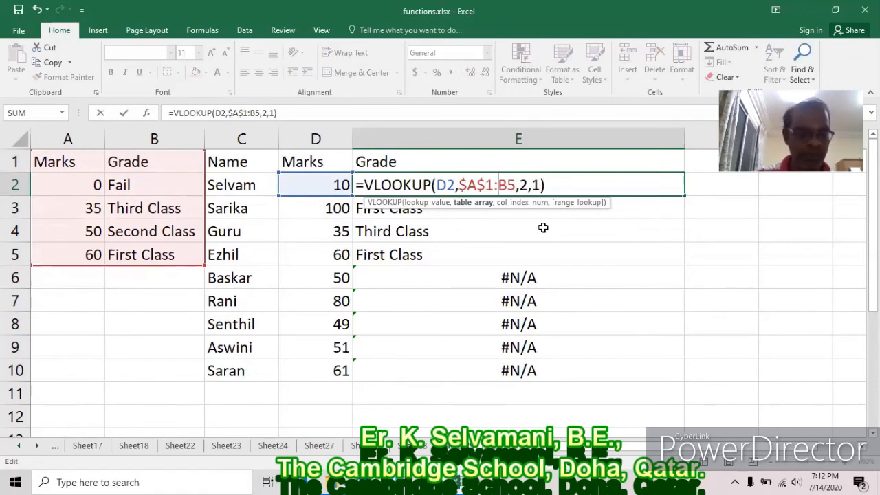
type("$1:$B$")
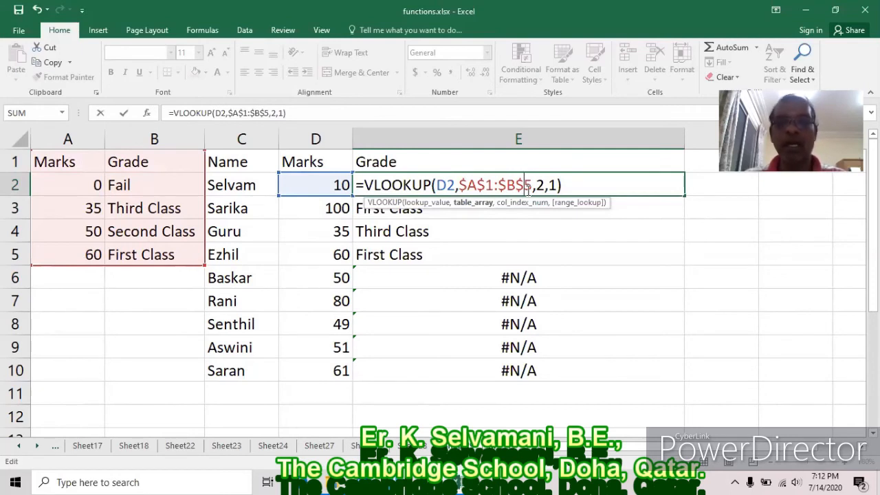
left_click(811, 315)
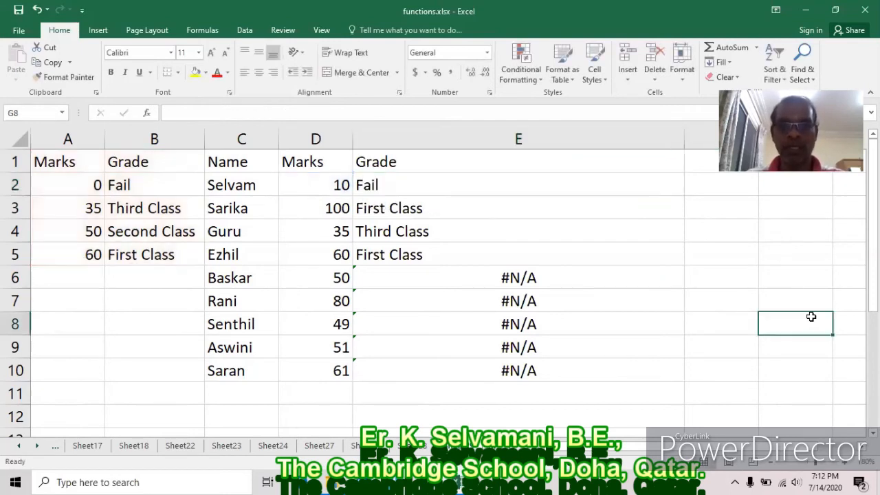
Fill the VLOOKUP formula from E2 into E3 and check the table range in the copy.
left_click(421, 192)
left_click_drag(685, 198, 684, 219)
left_click(400, 212)
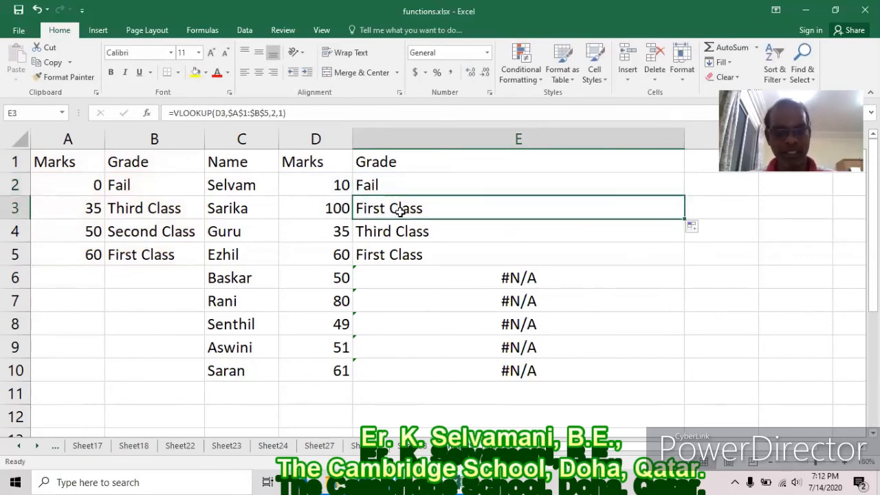
double_click(400, 212)
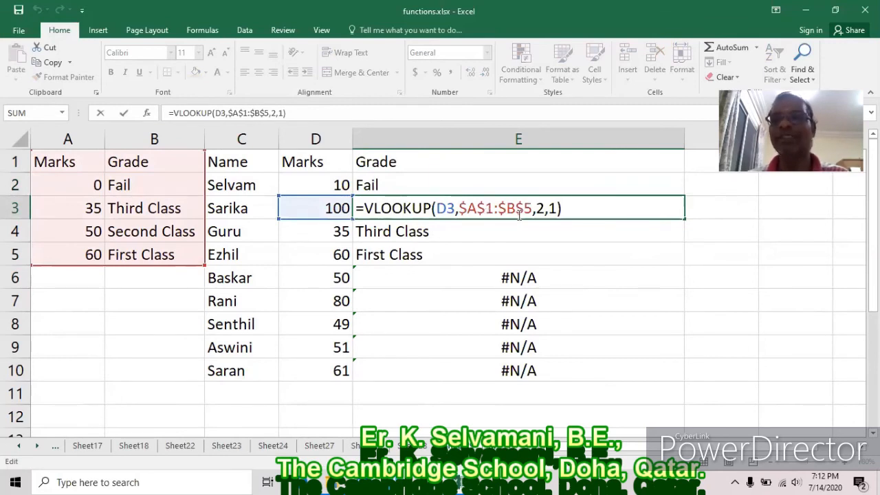
left_click(790, 326)
Fill the VLOOKUP formula from E3 down to E10 and check the table range in E10.
left_click(594, 210)
left_click_drag(683, 219, 683, 378)
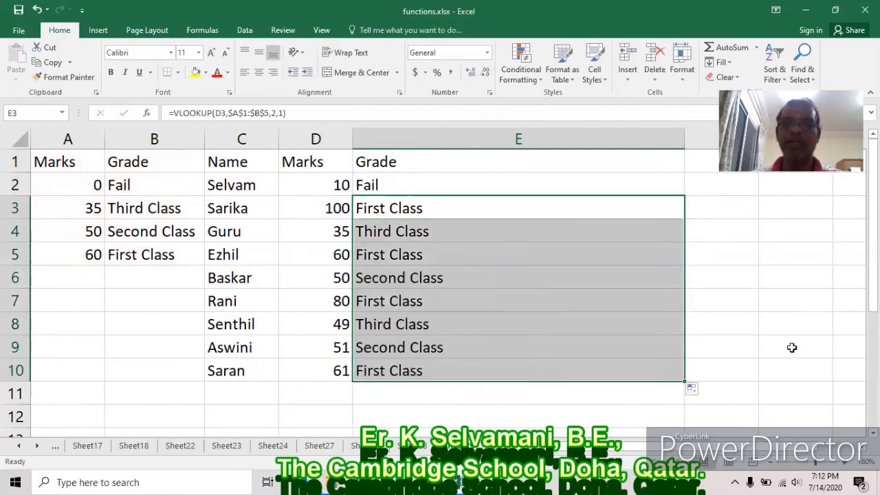
left_click(791, 348)
left_click(389, 370)
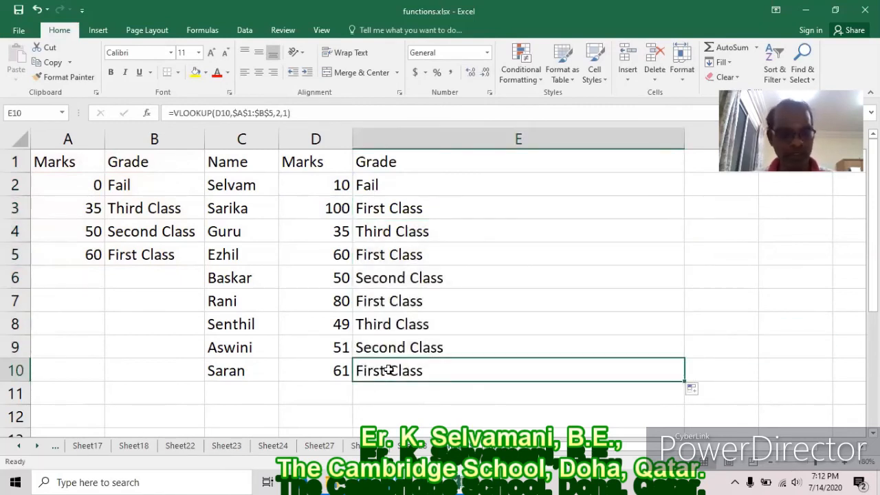
key("F2")
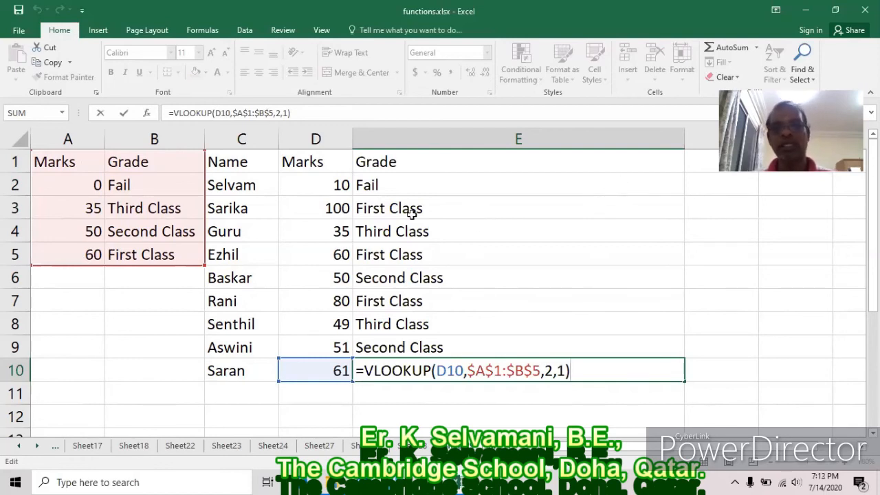
Compare the lookup cell and locked table range in the VLOOKUP formulas of E2 and E3.
left_click(411, 185)
double_click(411, 186)
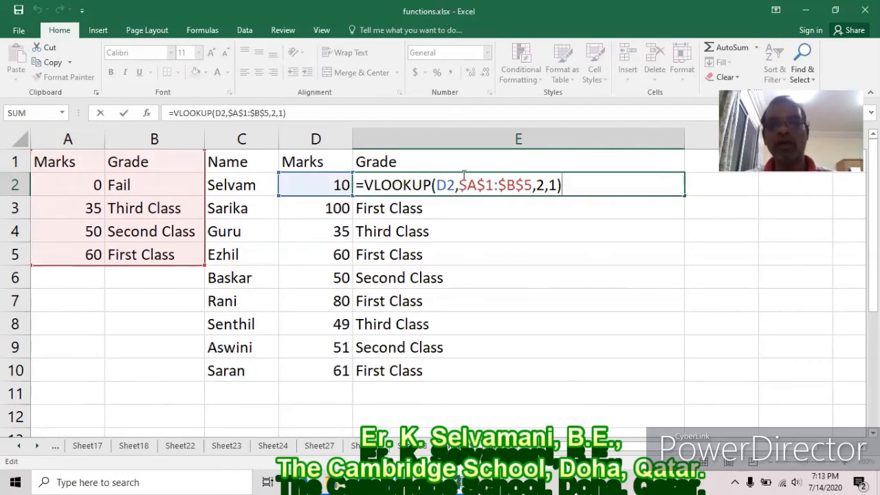
left_click(742, 309)
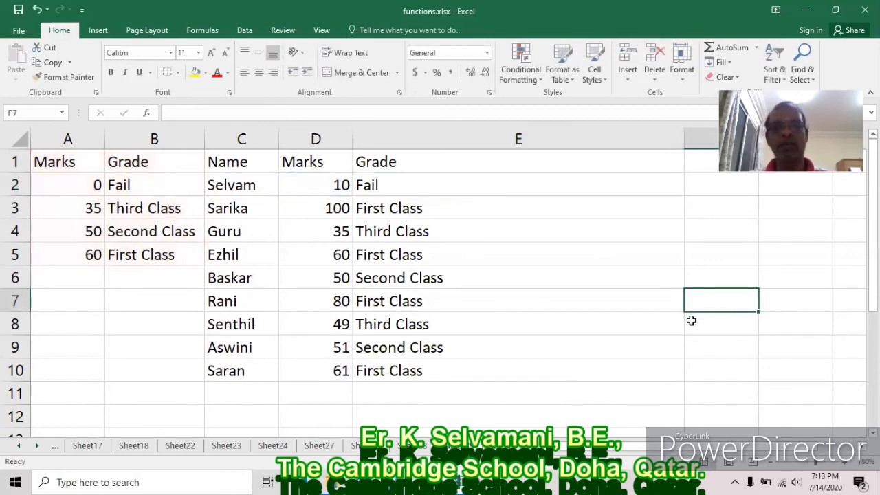
left_click(393, 209)
double_click(392, 208)
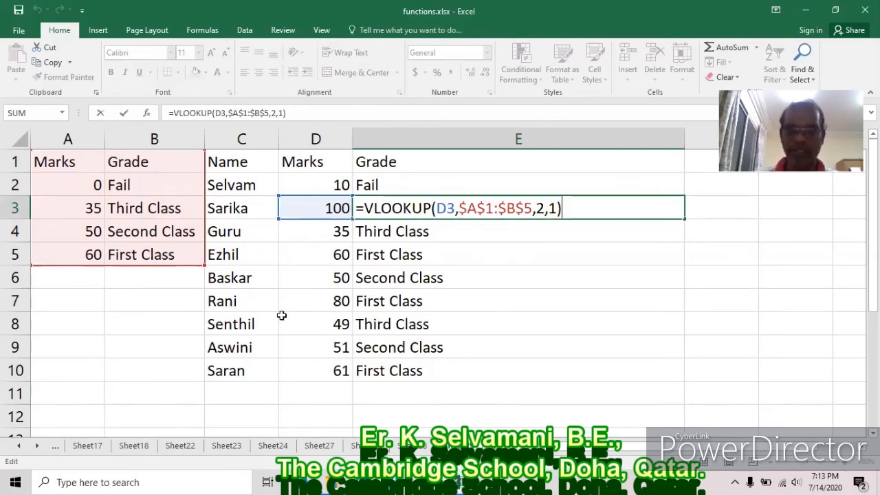
key("Return")
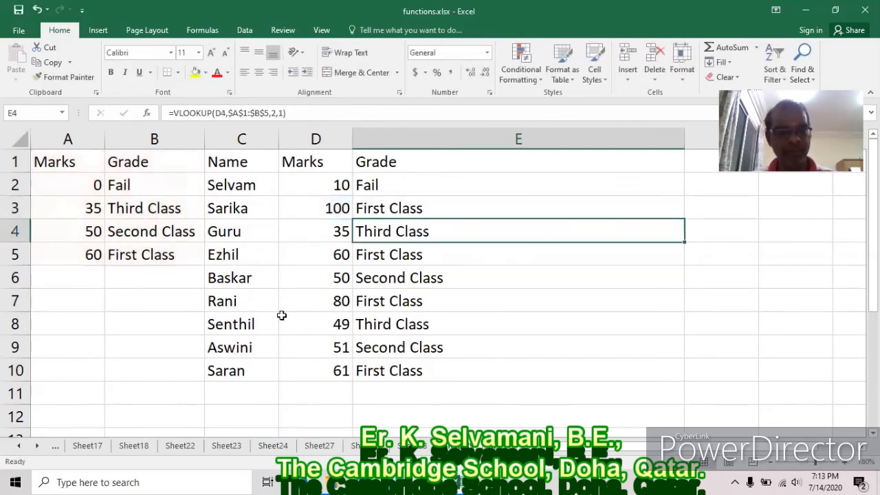
Trace the VLOOKUP formulas in E4, E5 and E6 against the limits table.
key("F2")
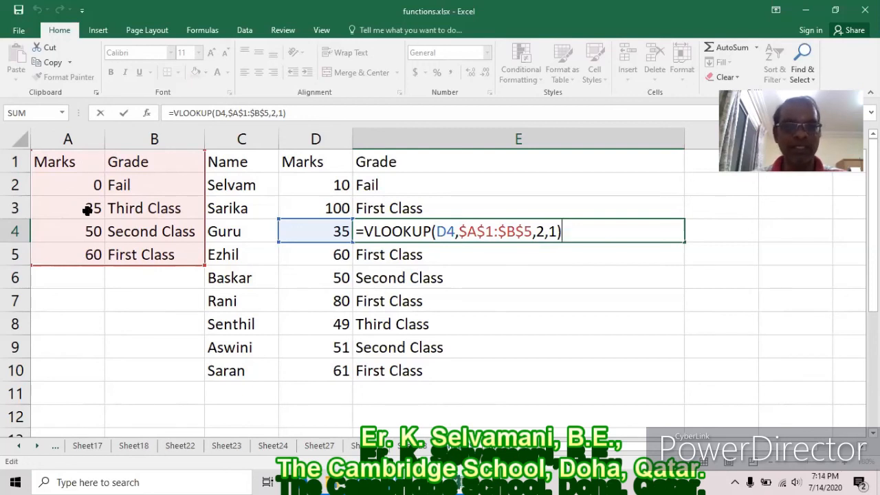
key("Return")
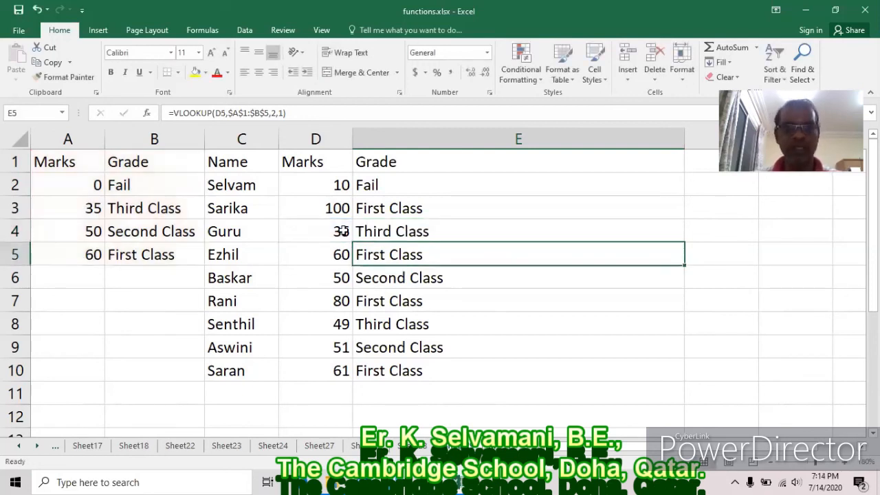
key("F2")
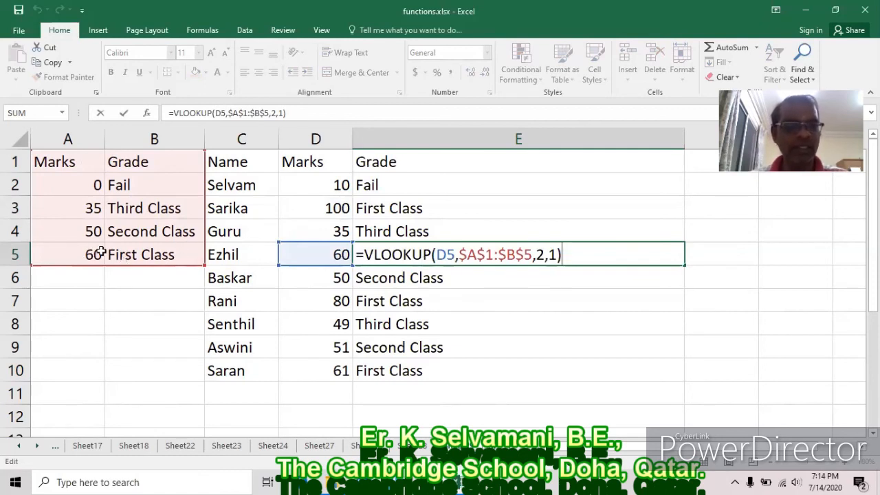
key("ctrl+Return")
key("Return")
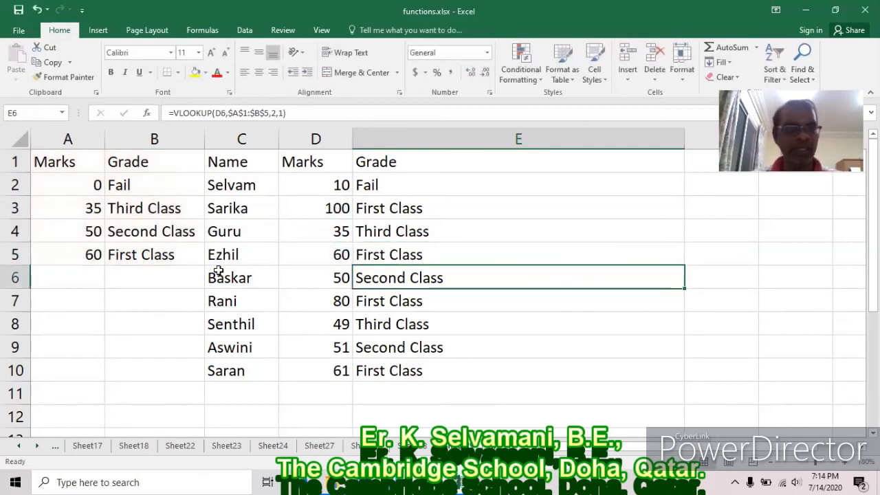
double_click(407, 272)
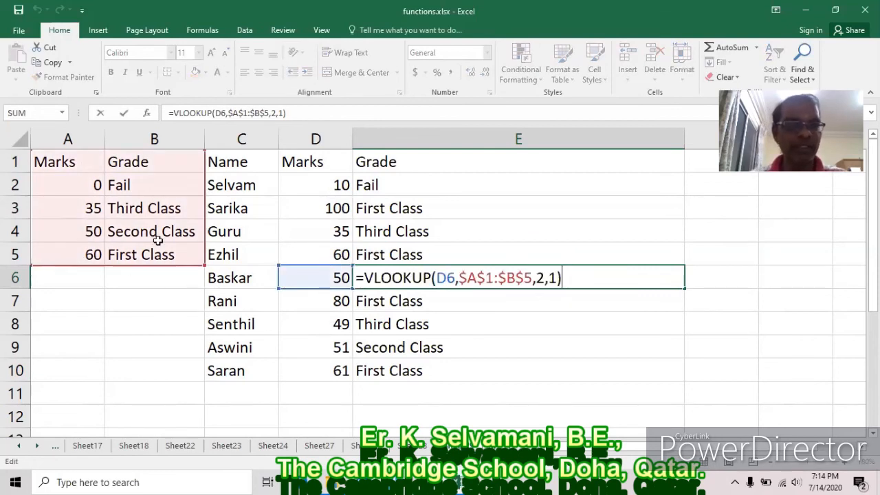
left_click(727, 397)
Trace how the VLOOKUP formulas in E7 and E8 match marks that fall between the listed limits.
left_click(408, 303)
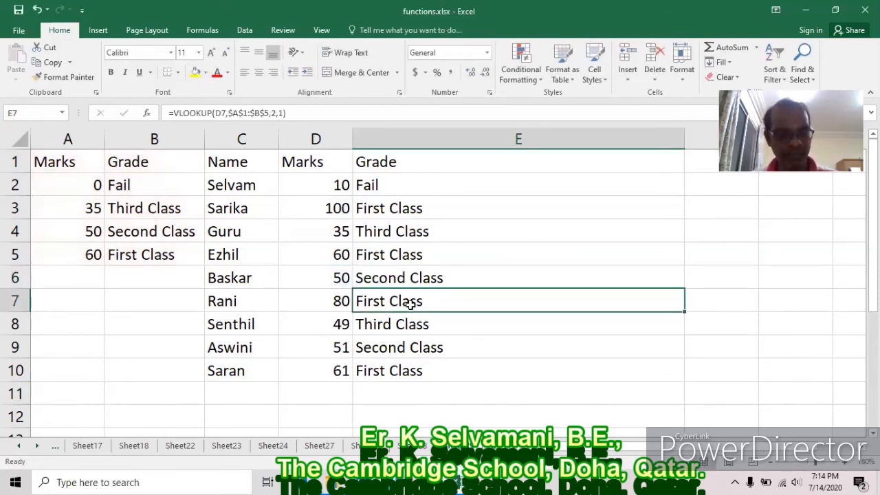
double_click(410, 303)
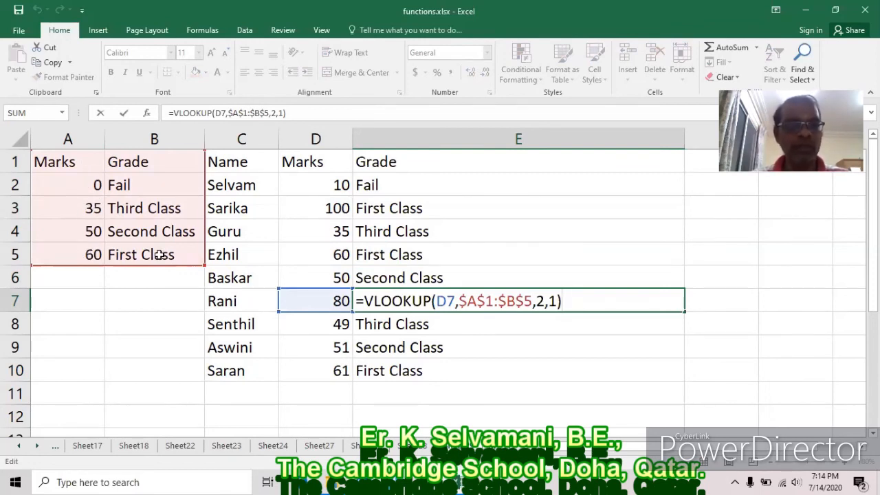
key("Return")
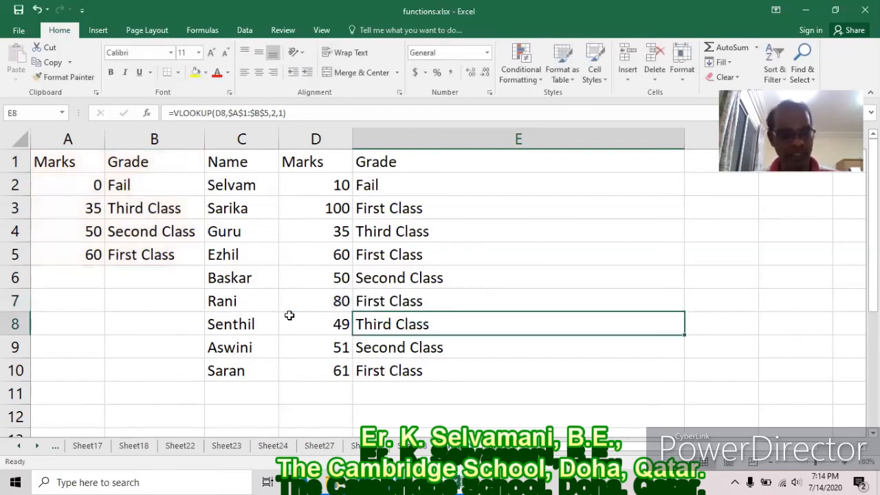
key("F2")
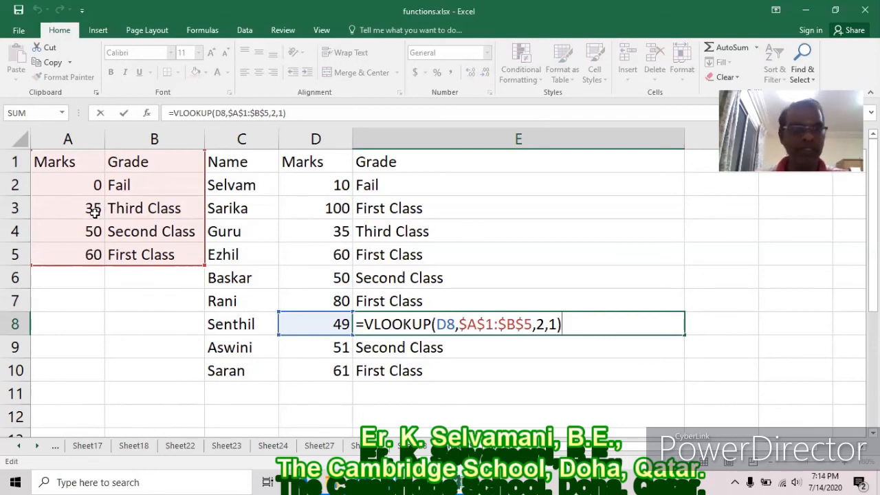
key("Return")
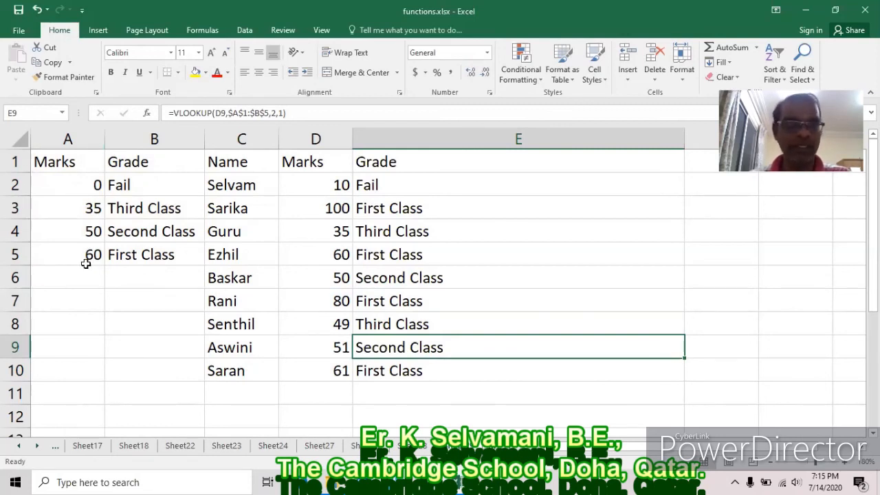
Set the mark limits in A3:A5 to 40 for Third Class, 55 for Second Class and 65 for First Class.
left_click(87, 211)
type("4")
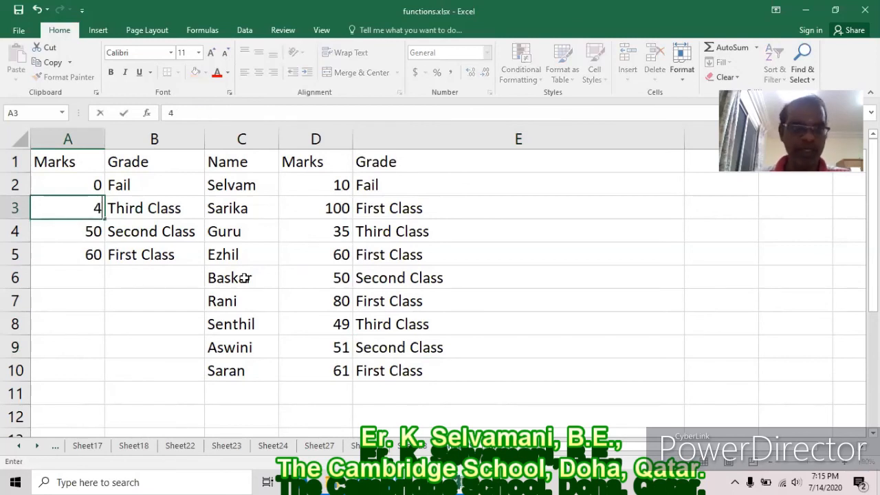
type("0")
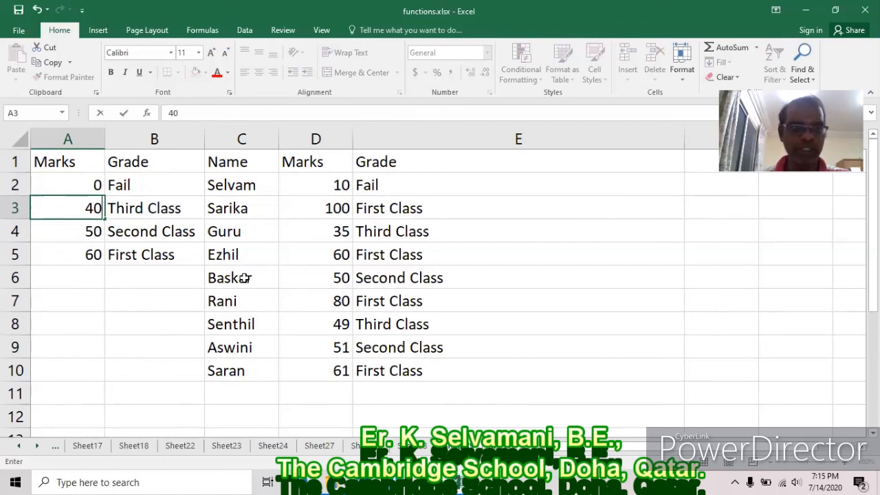
key("Return")
type("5")
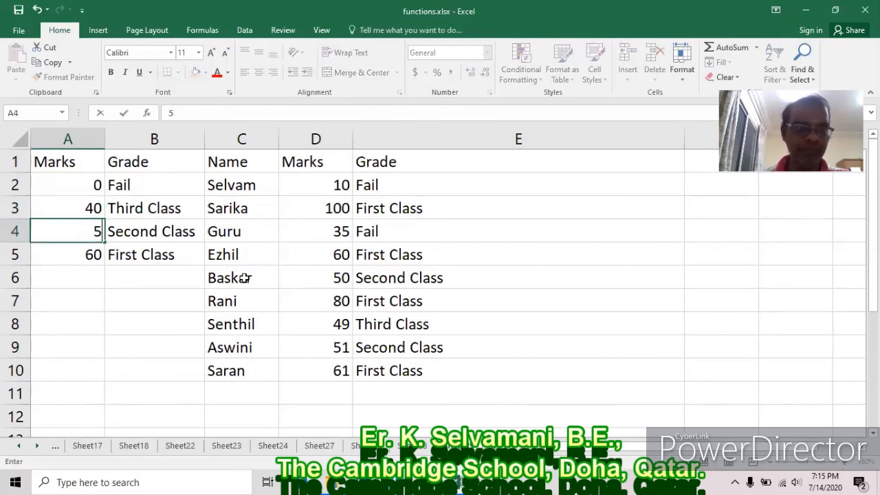
type("5")
key("Return")
type("65")
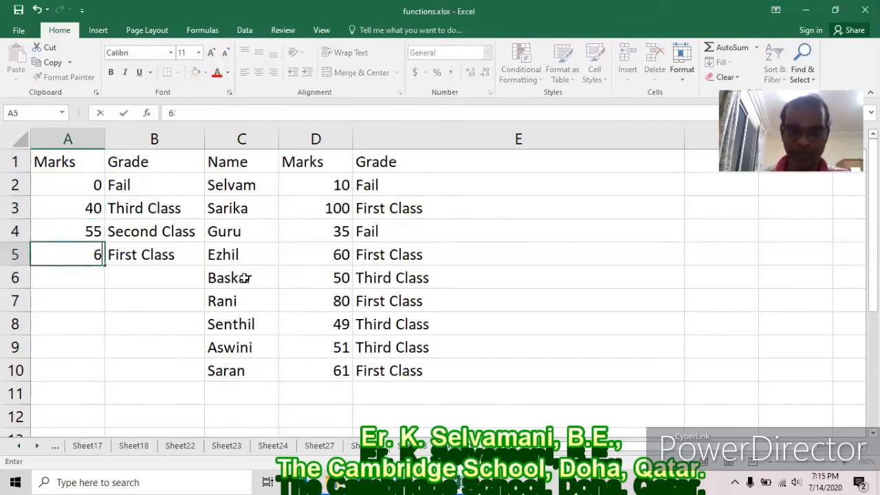
key("Return")
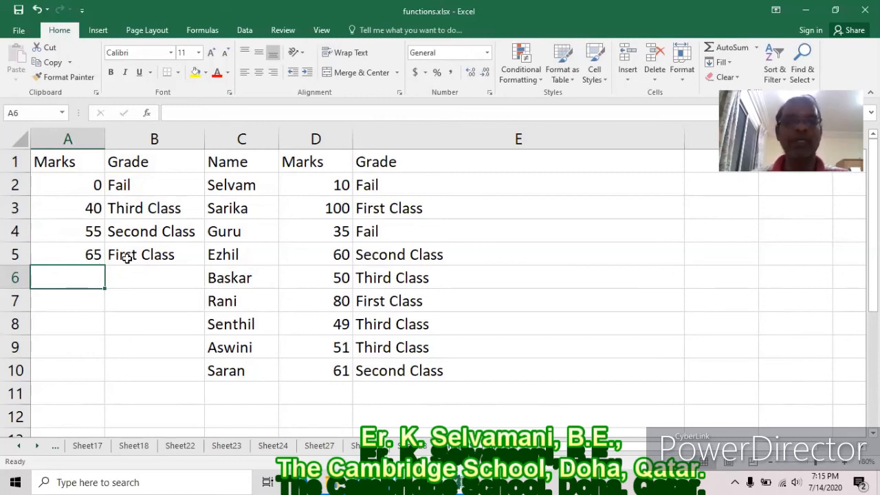
Review the VLOOKUP grades in E2:E5 and compare them with the nested IF formula in C2 of the IF grading sheet.
left_click(408, 188)
left_click(411, 213)
left_click(398, 233)
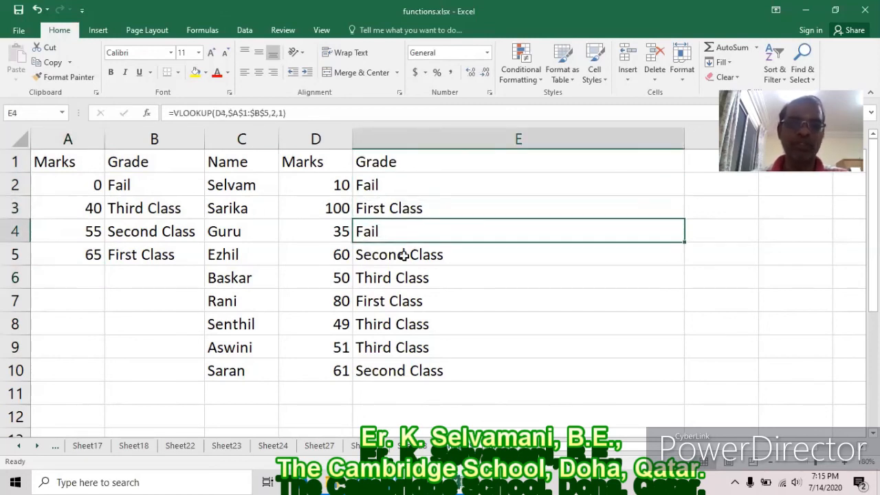
left_click(403, 255)
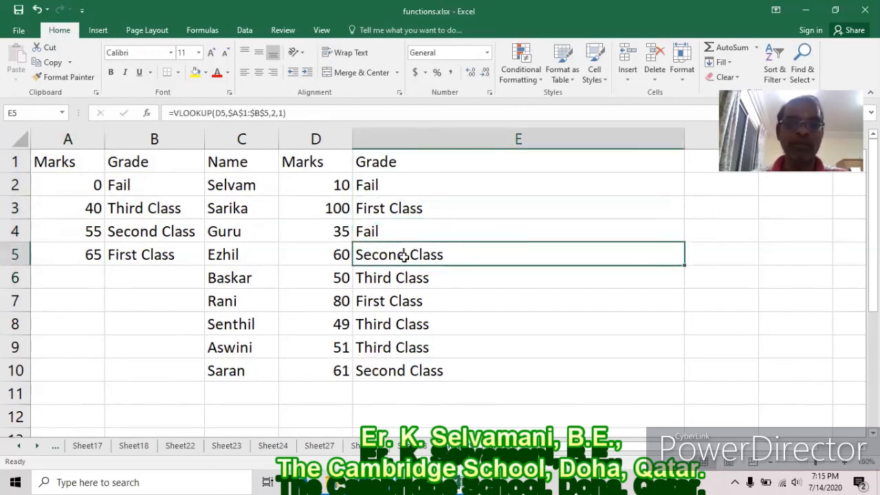
left_click(417, 452)
left_click(220, 190)
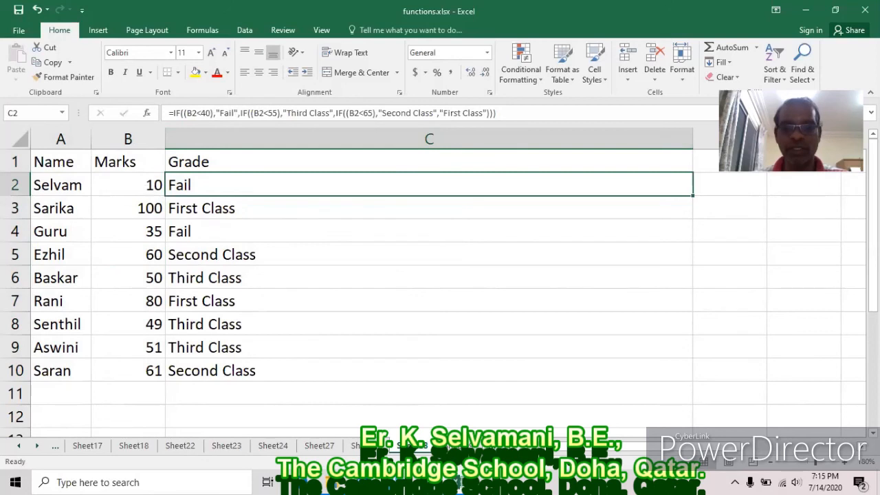
left_click(453, 446)
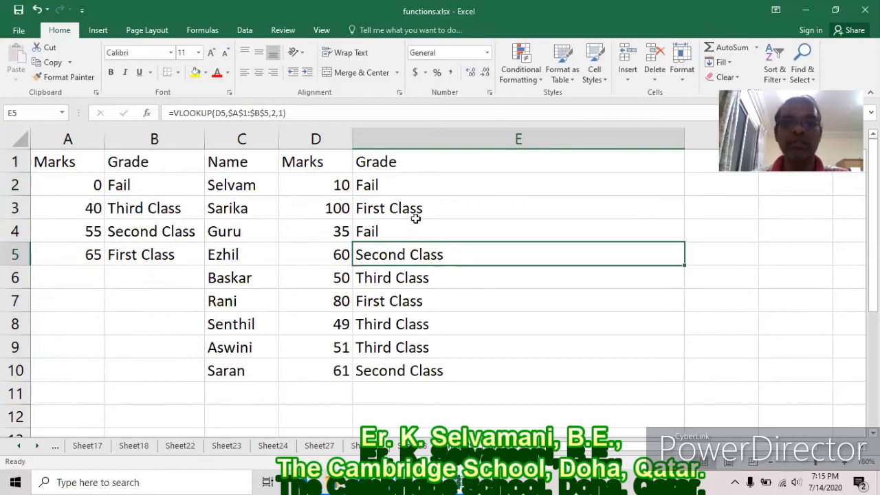
Review the VLOOKUP grades in column E from E2 down to E9 against the revised limits.
left_click(409, 185)
left_click(411, 208)
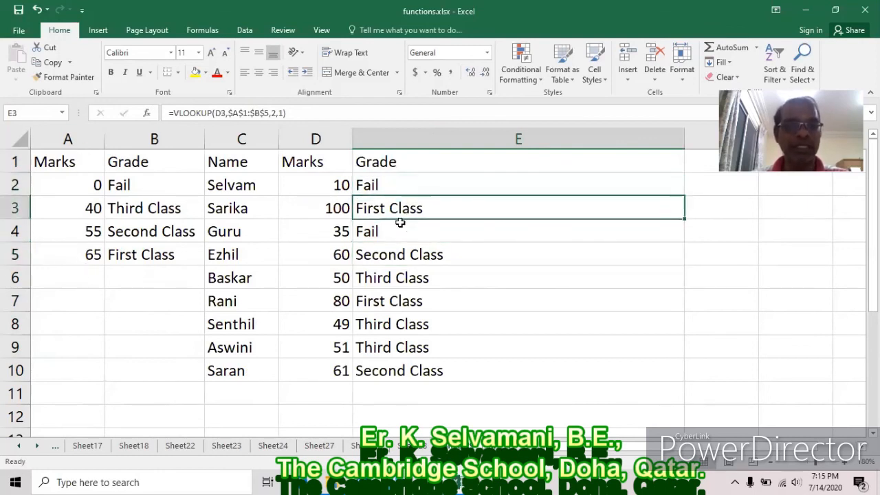
left_click(391, 233)
left_click(384, 279)
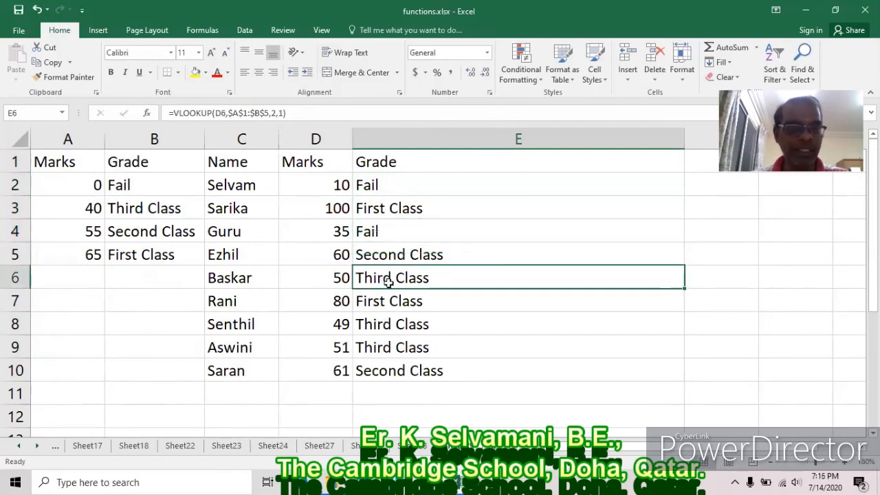
left_click(391, 303)
left_click(388, 325)
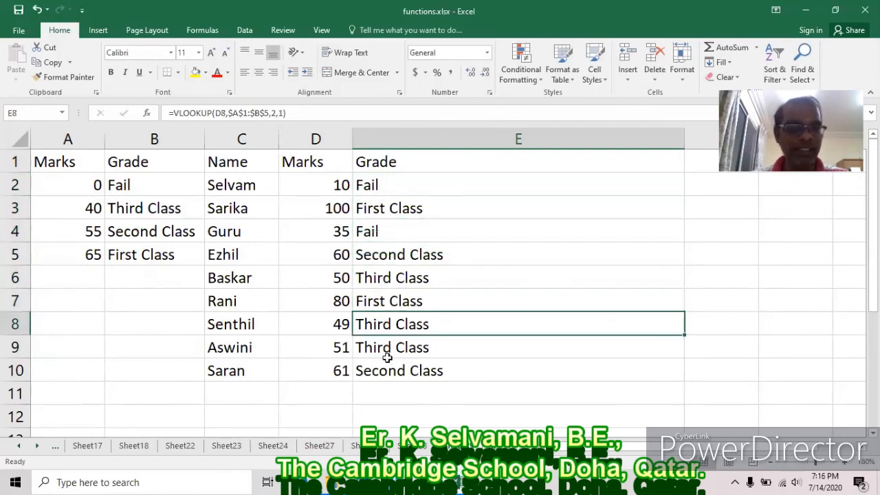
left_click(386, 350)
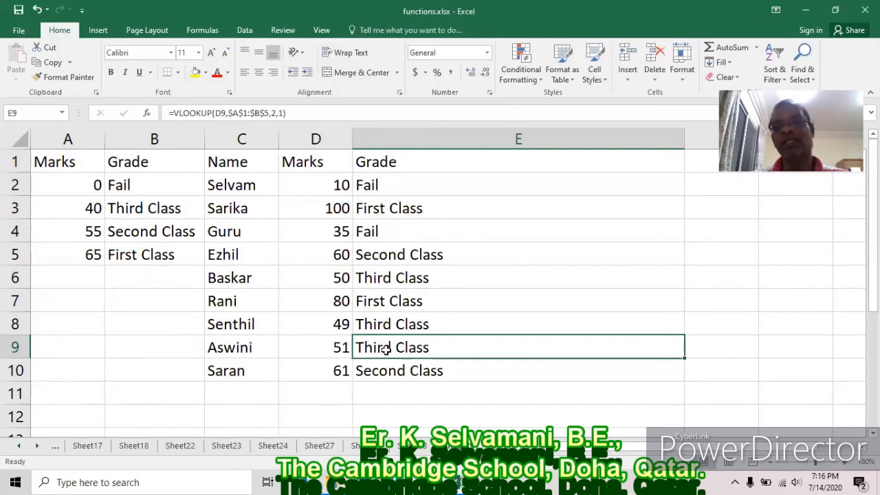